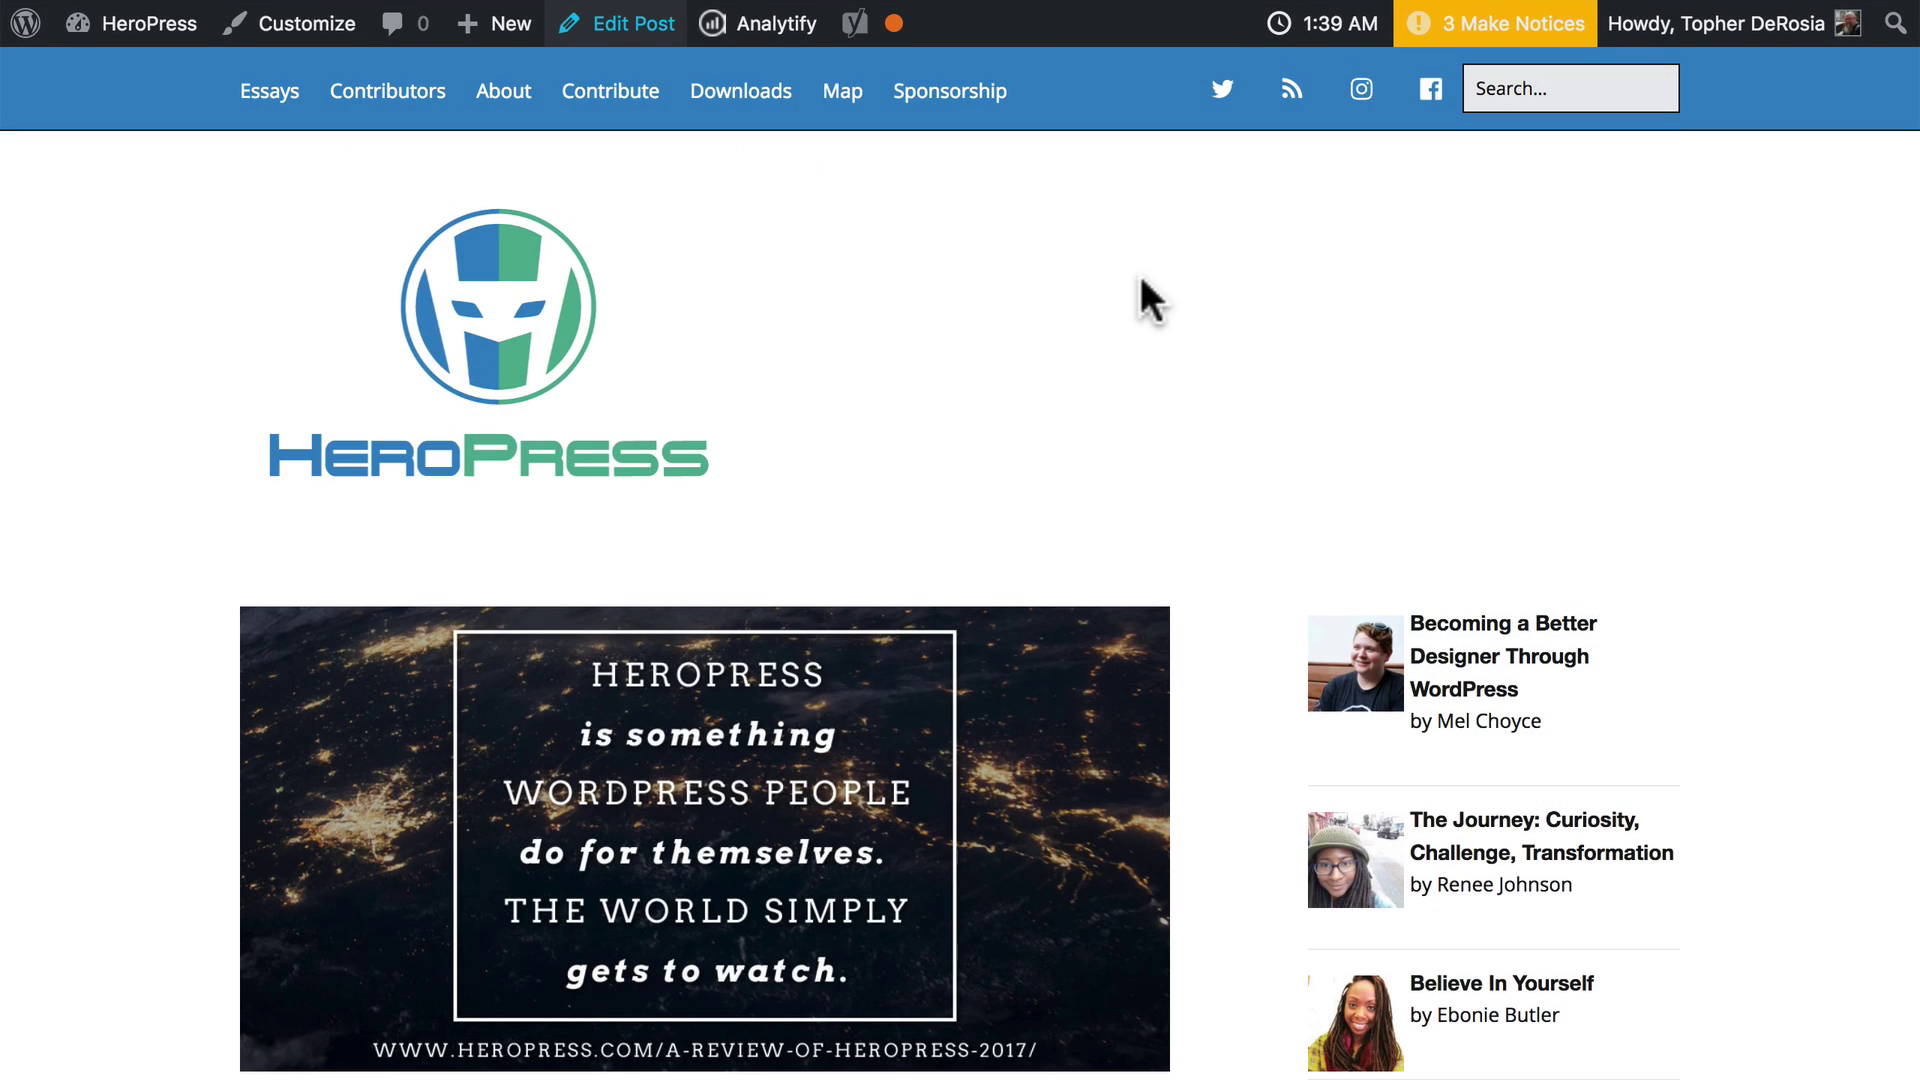
- Scroll through the live post's Diversity statistics and country table, then open the browser's page context menu
scroll(1140, 280, "down", 15)
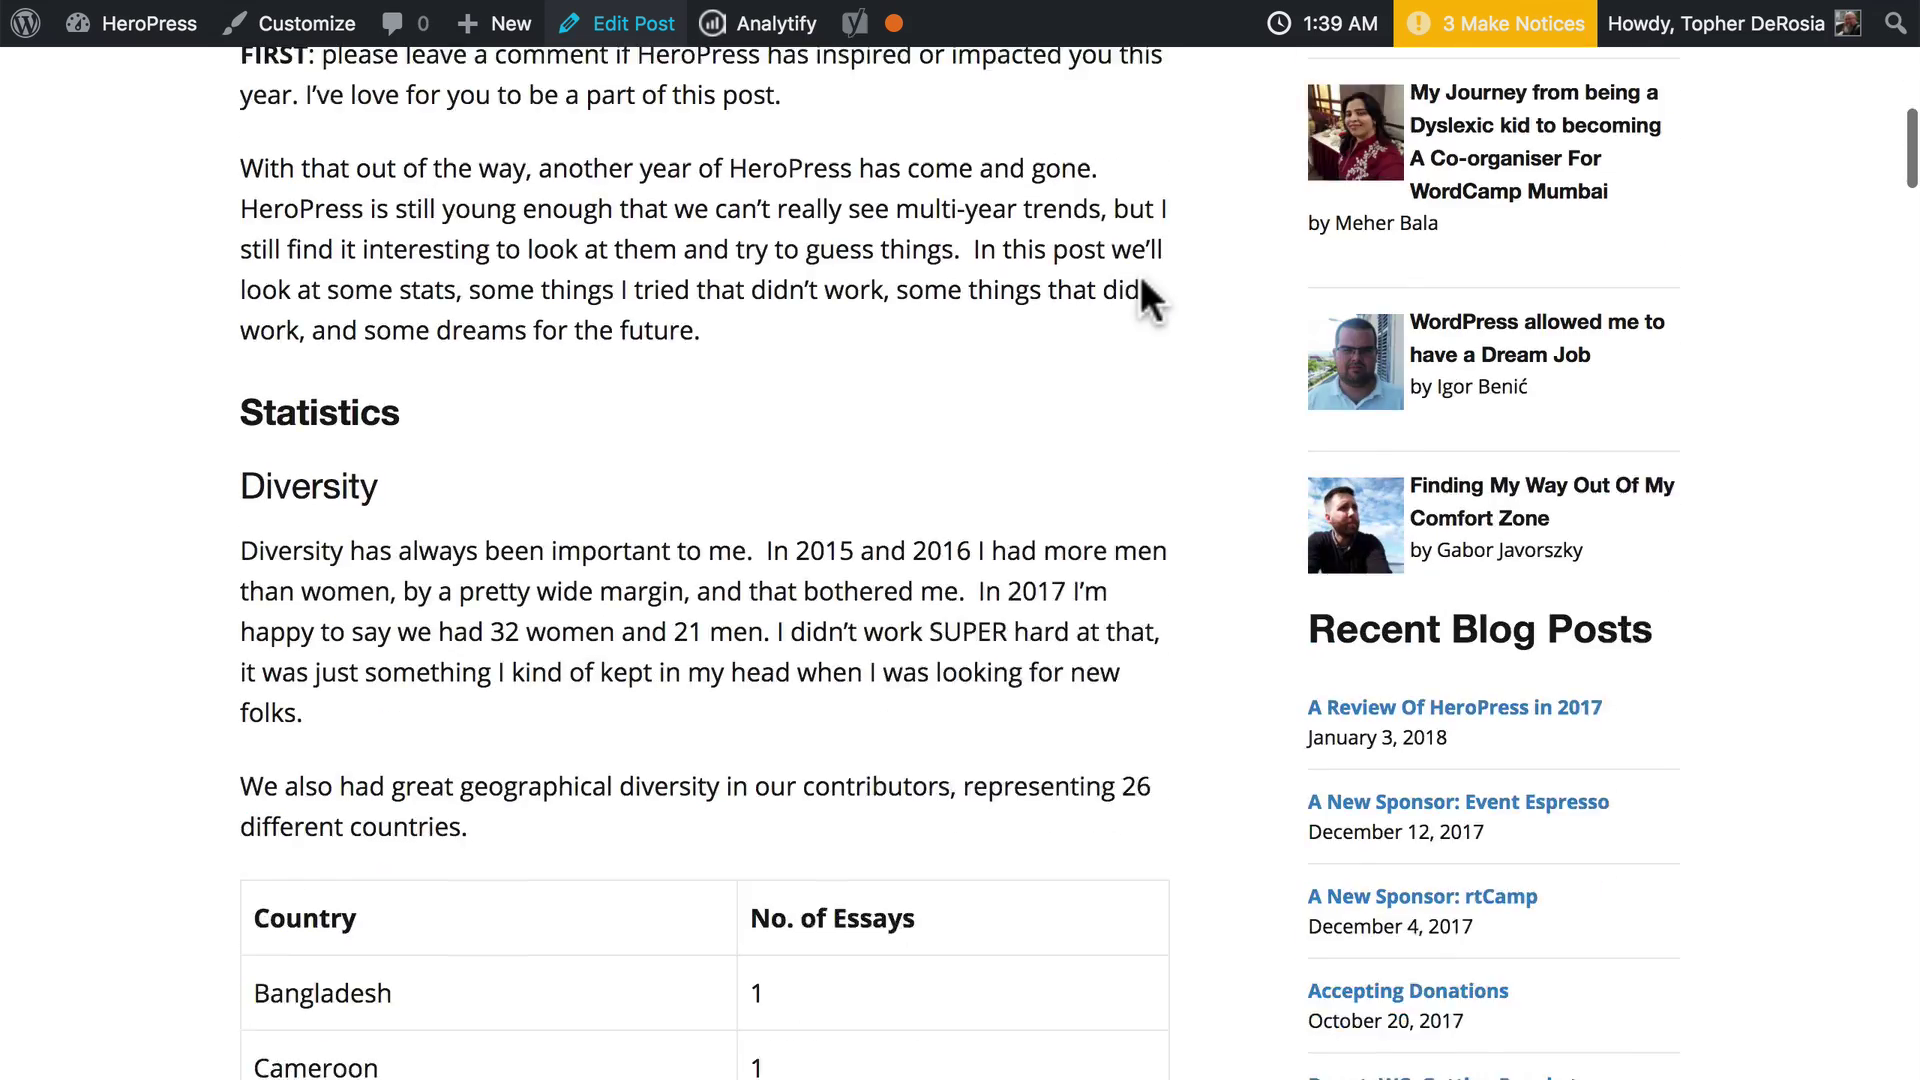
scroll(1141, 282, "down", 8)
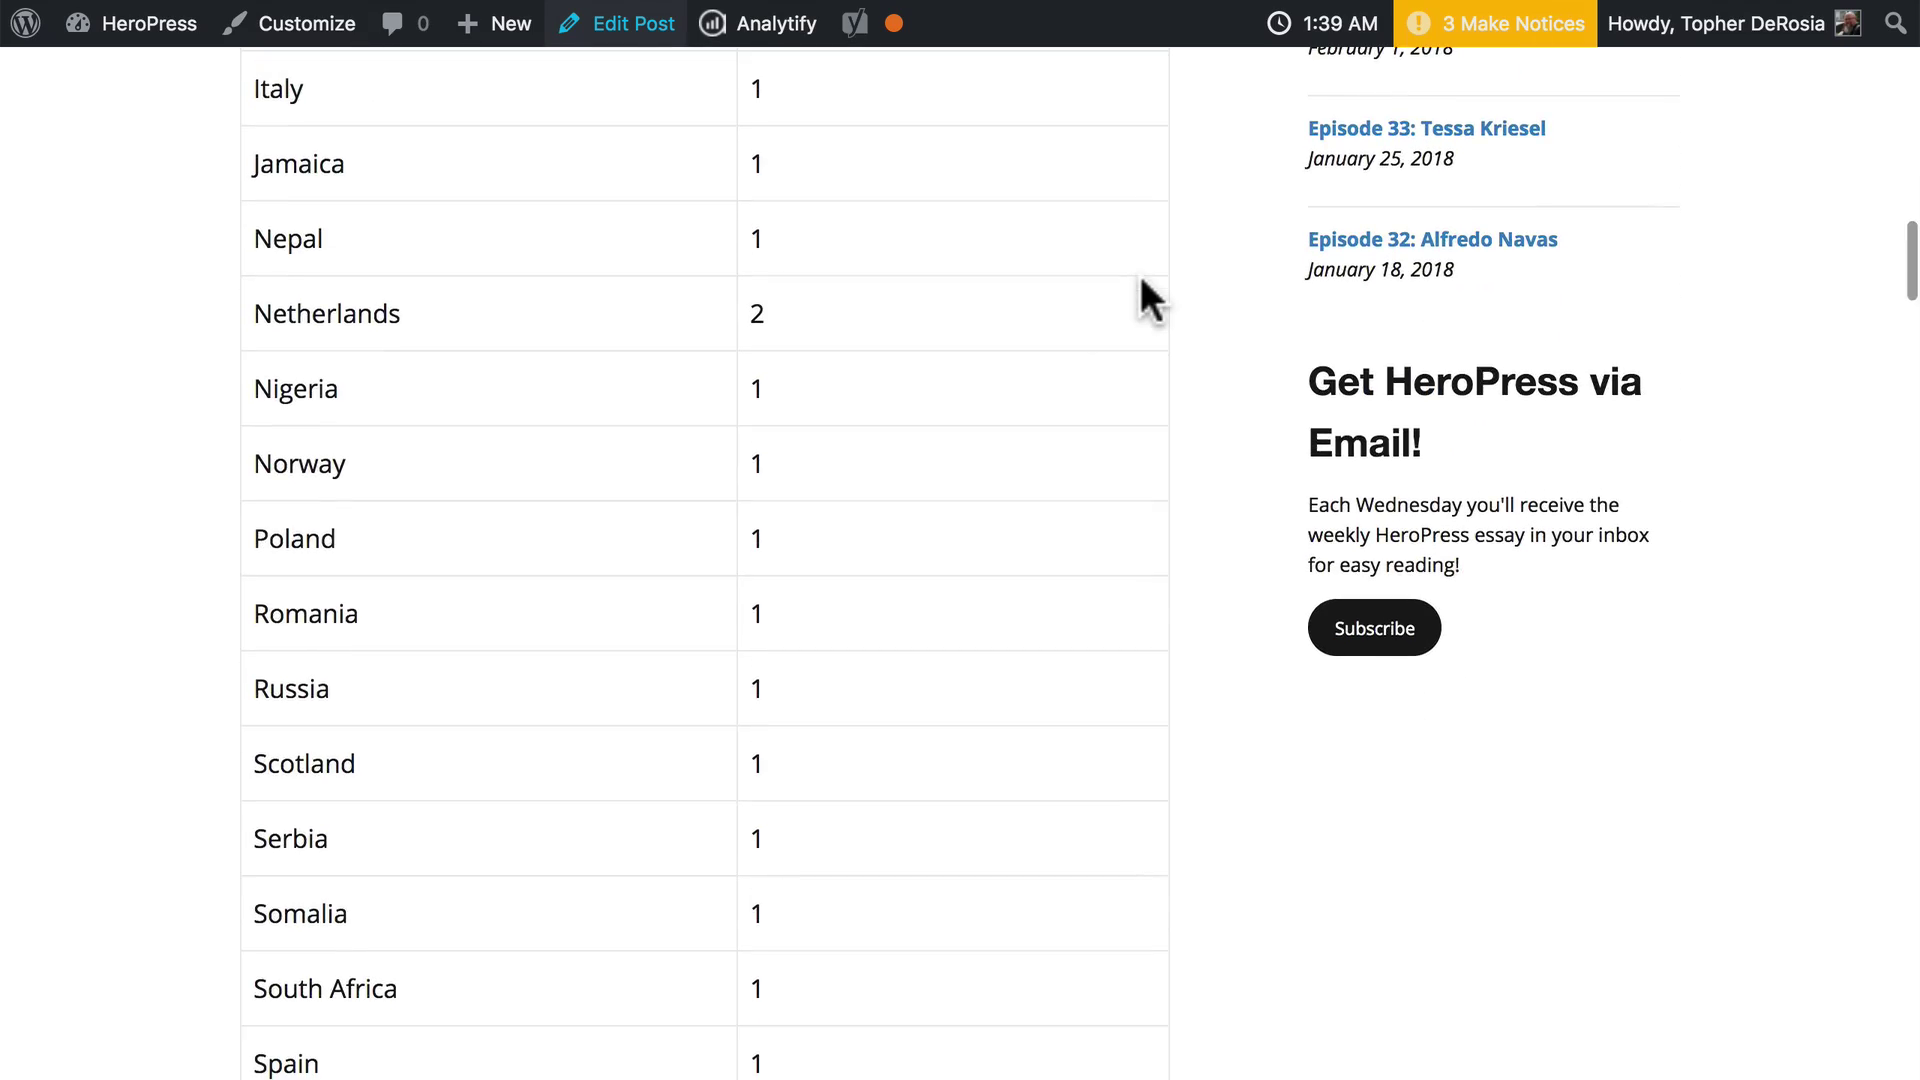
scroll(1141, 282, "down", 8)
scroll(1141, 282, "down", 20)
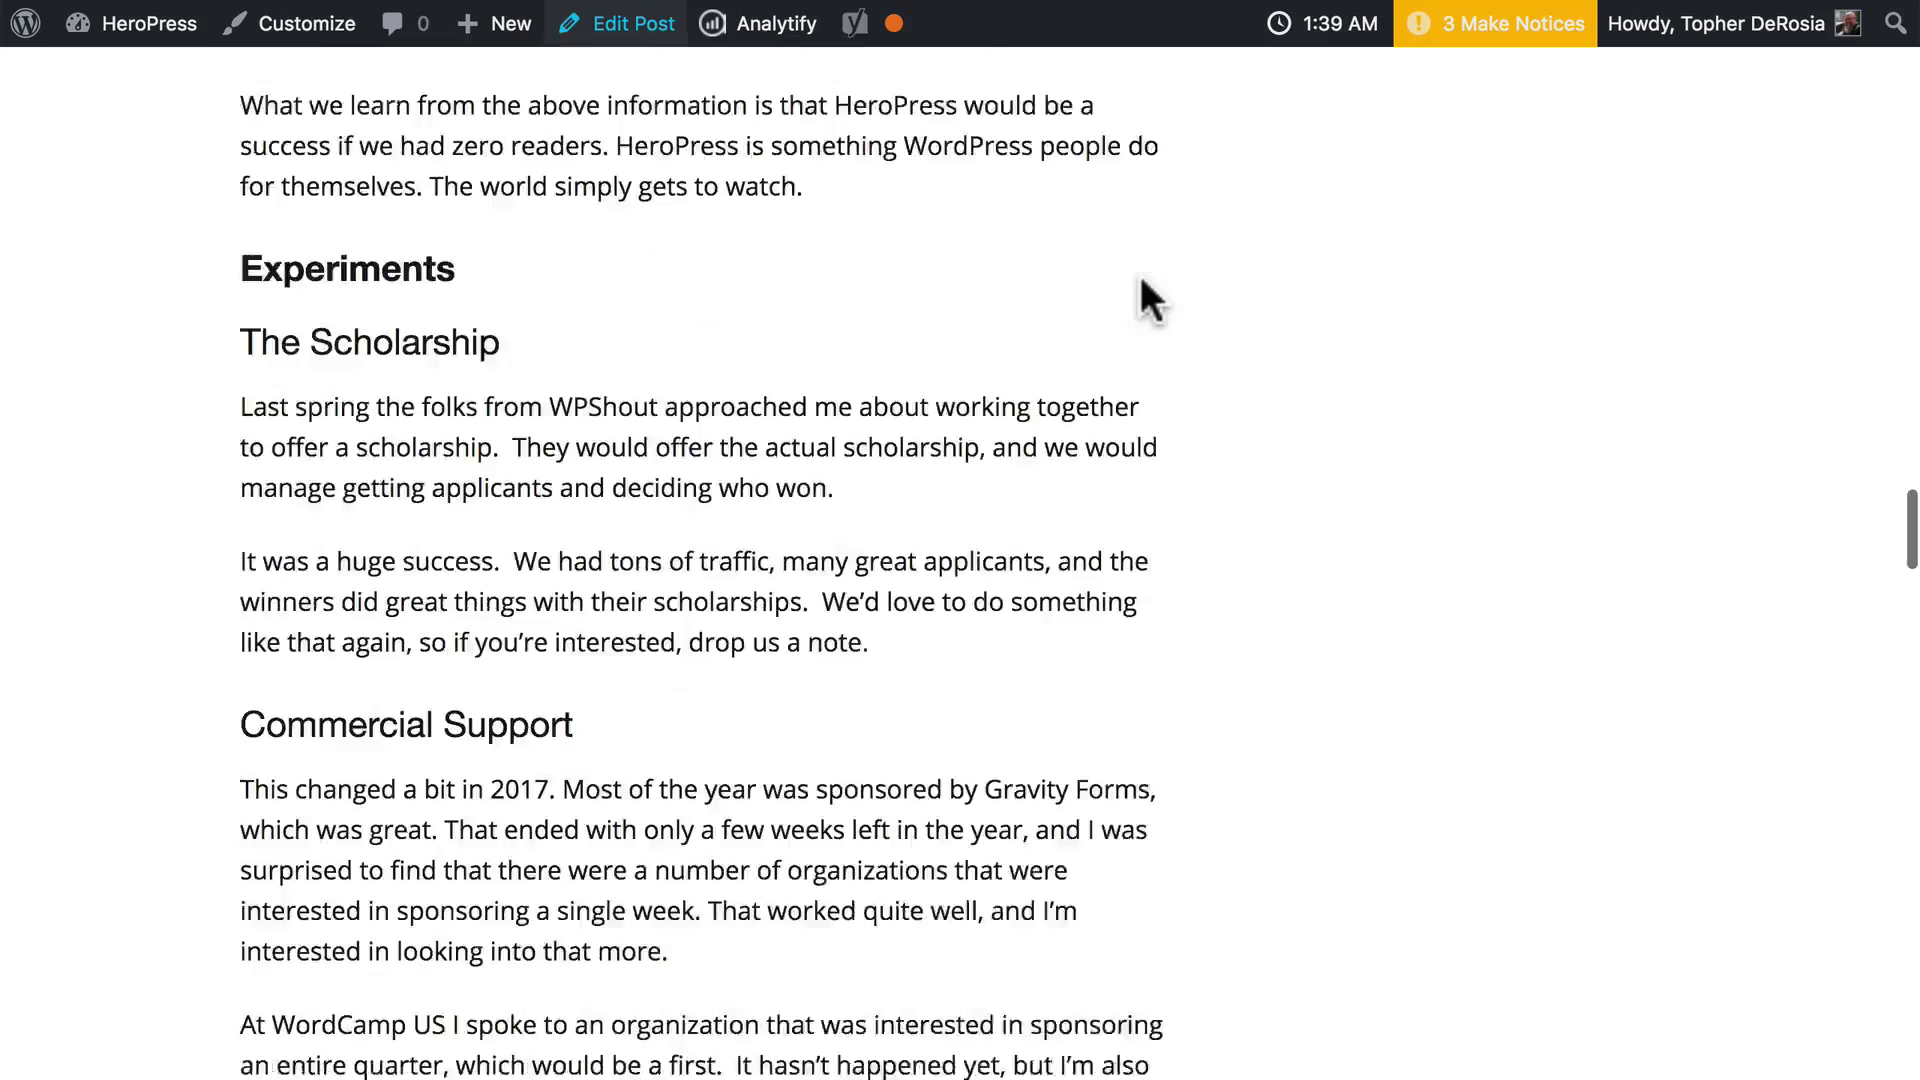
scroll(1141, 282, "up", 20)
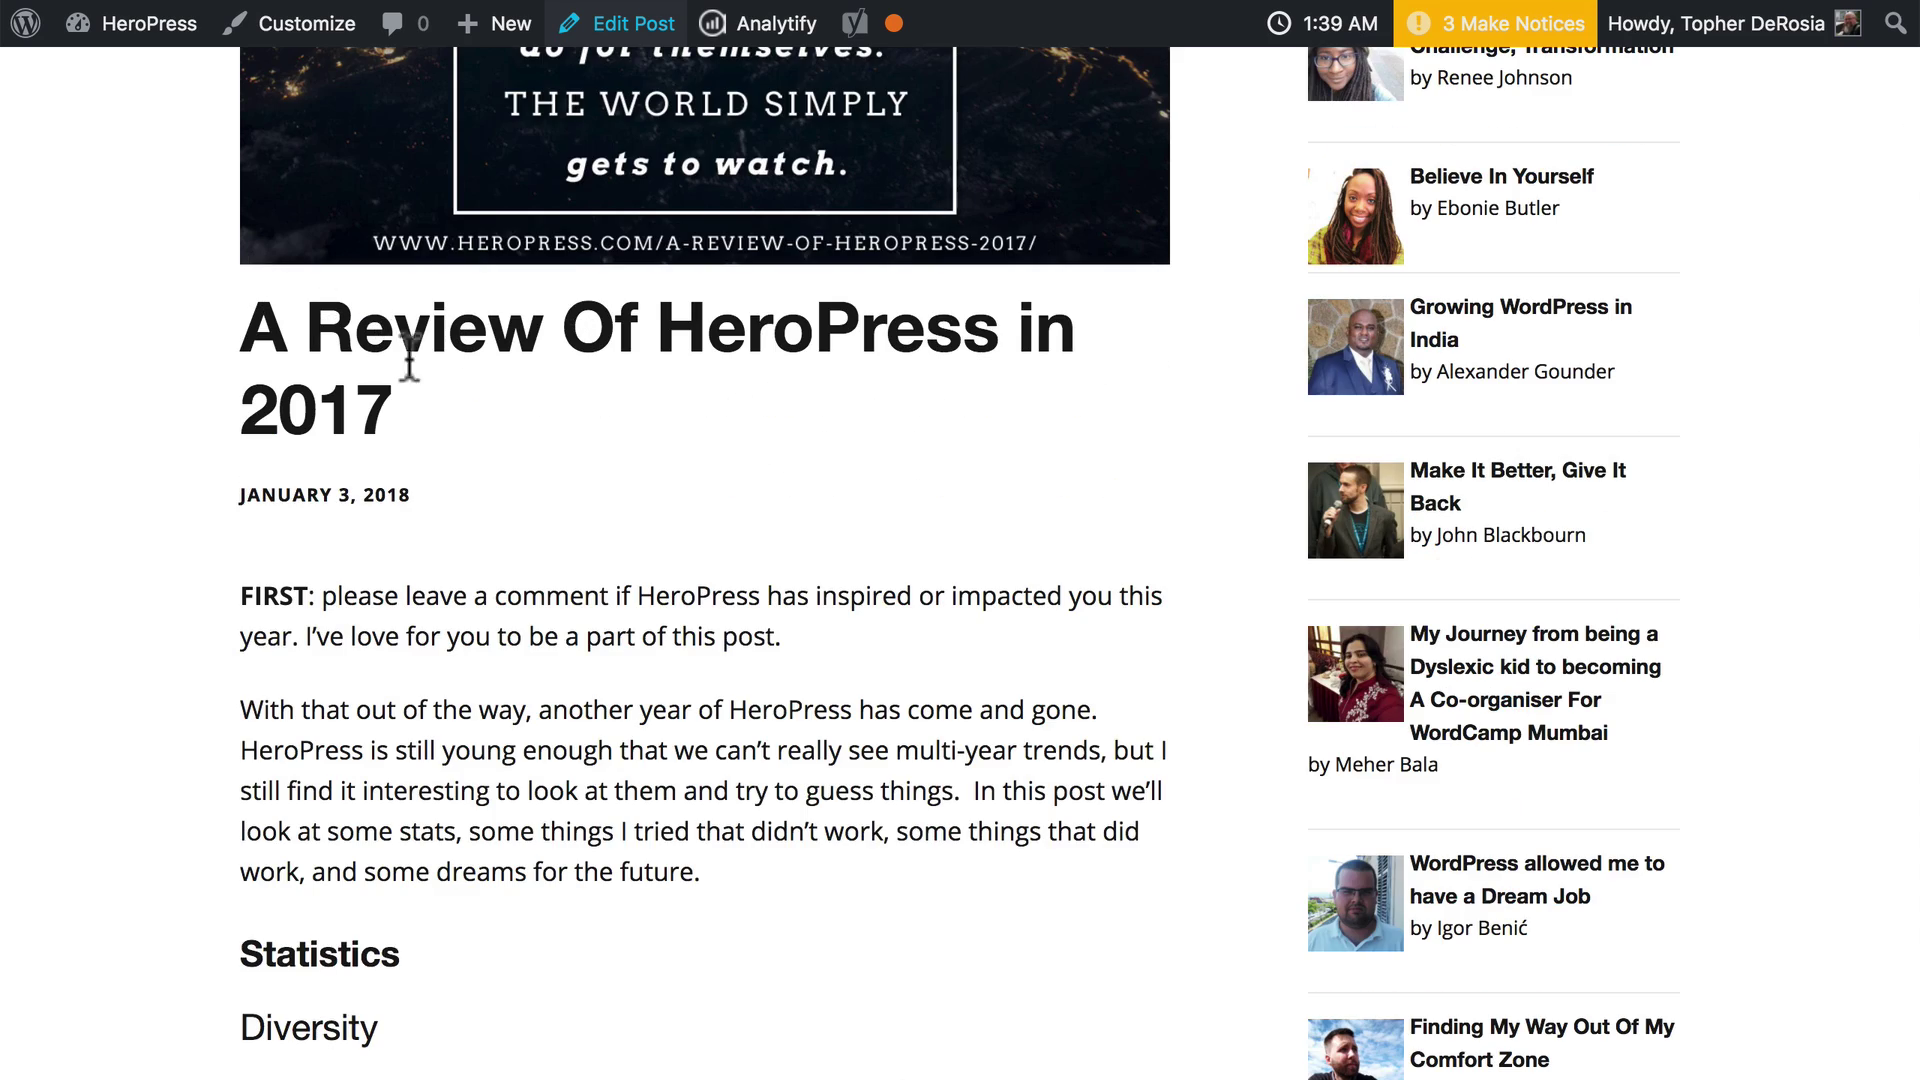
scroll(616, 537, "down", 9)
scroll(616, 537, "down", 4)
scroll(616, 537, "up", 4)
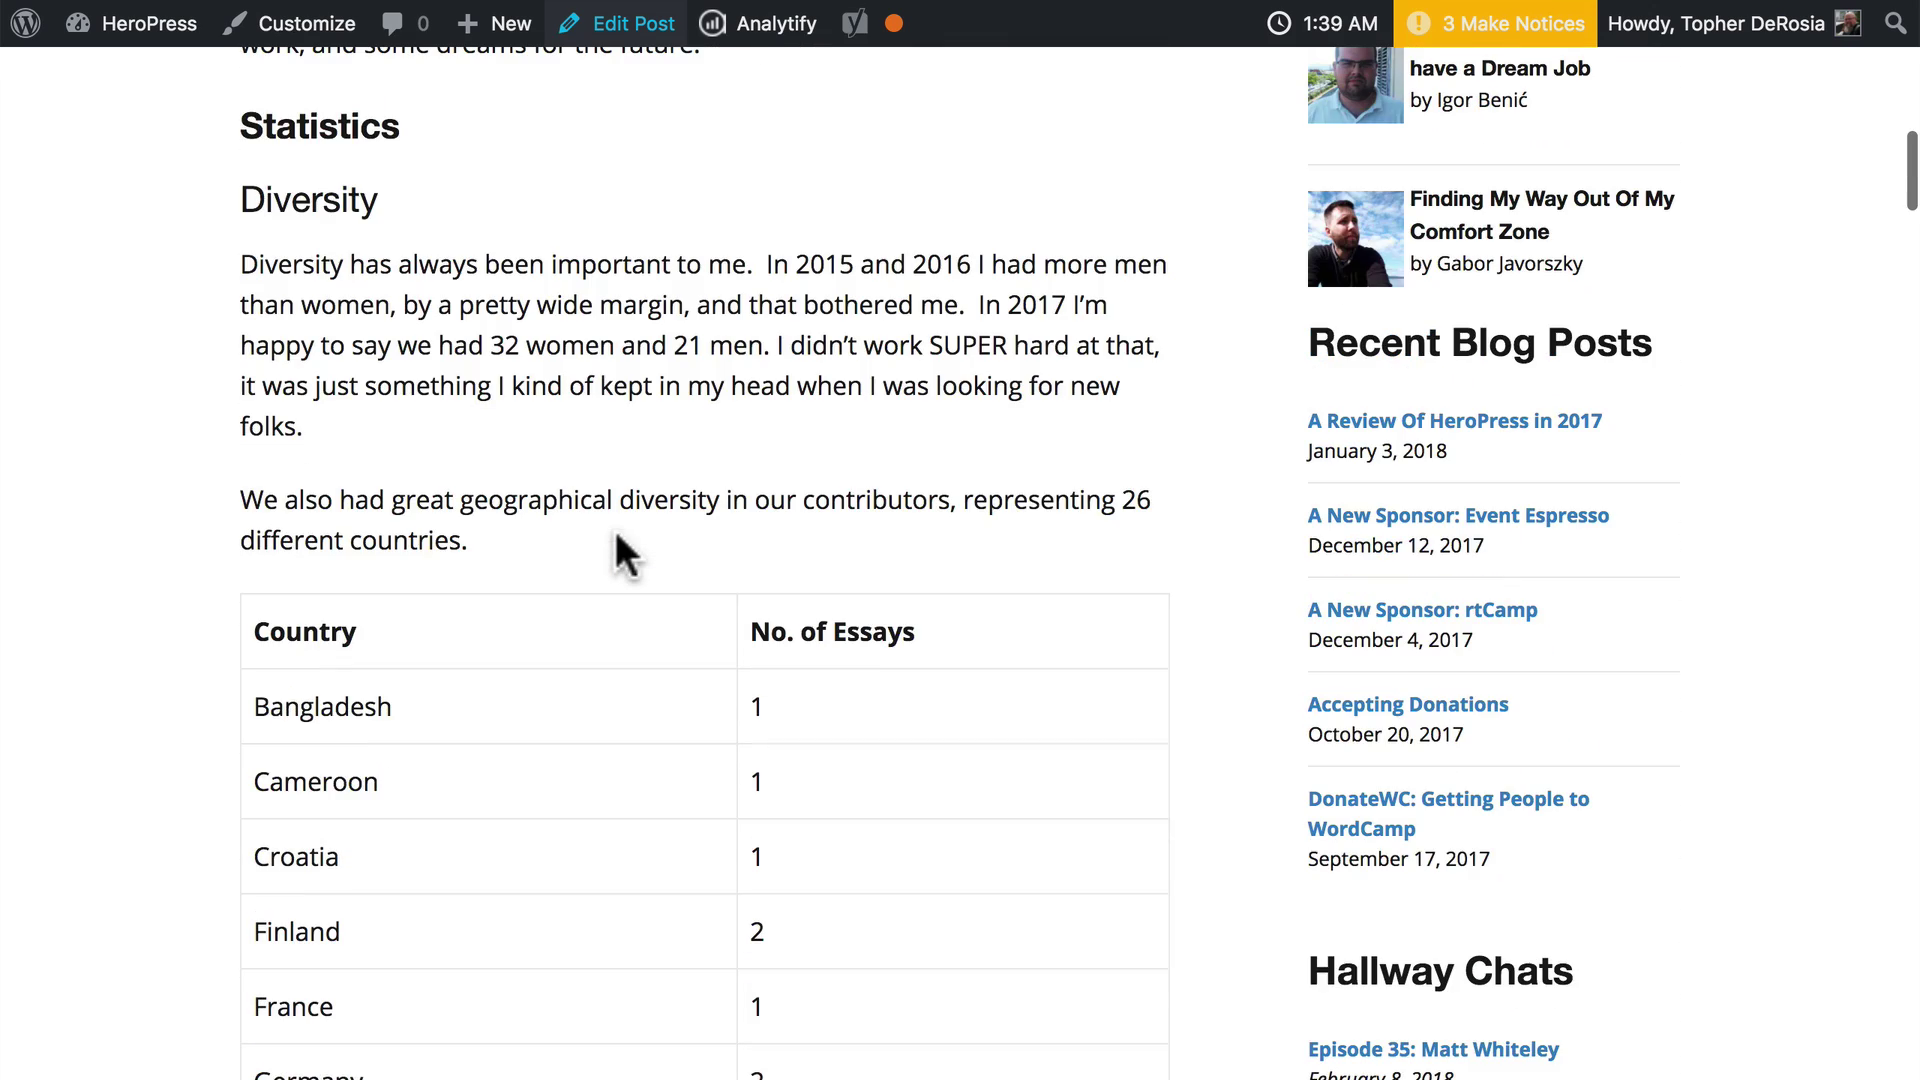
right_click(803, 178)
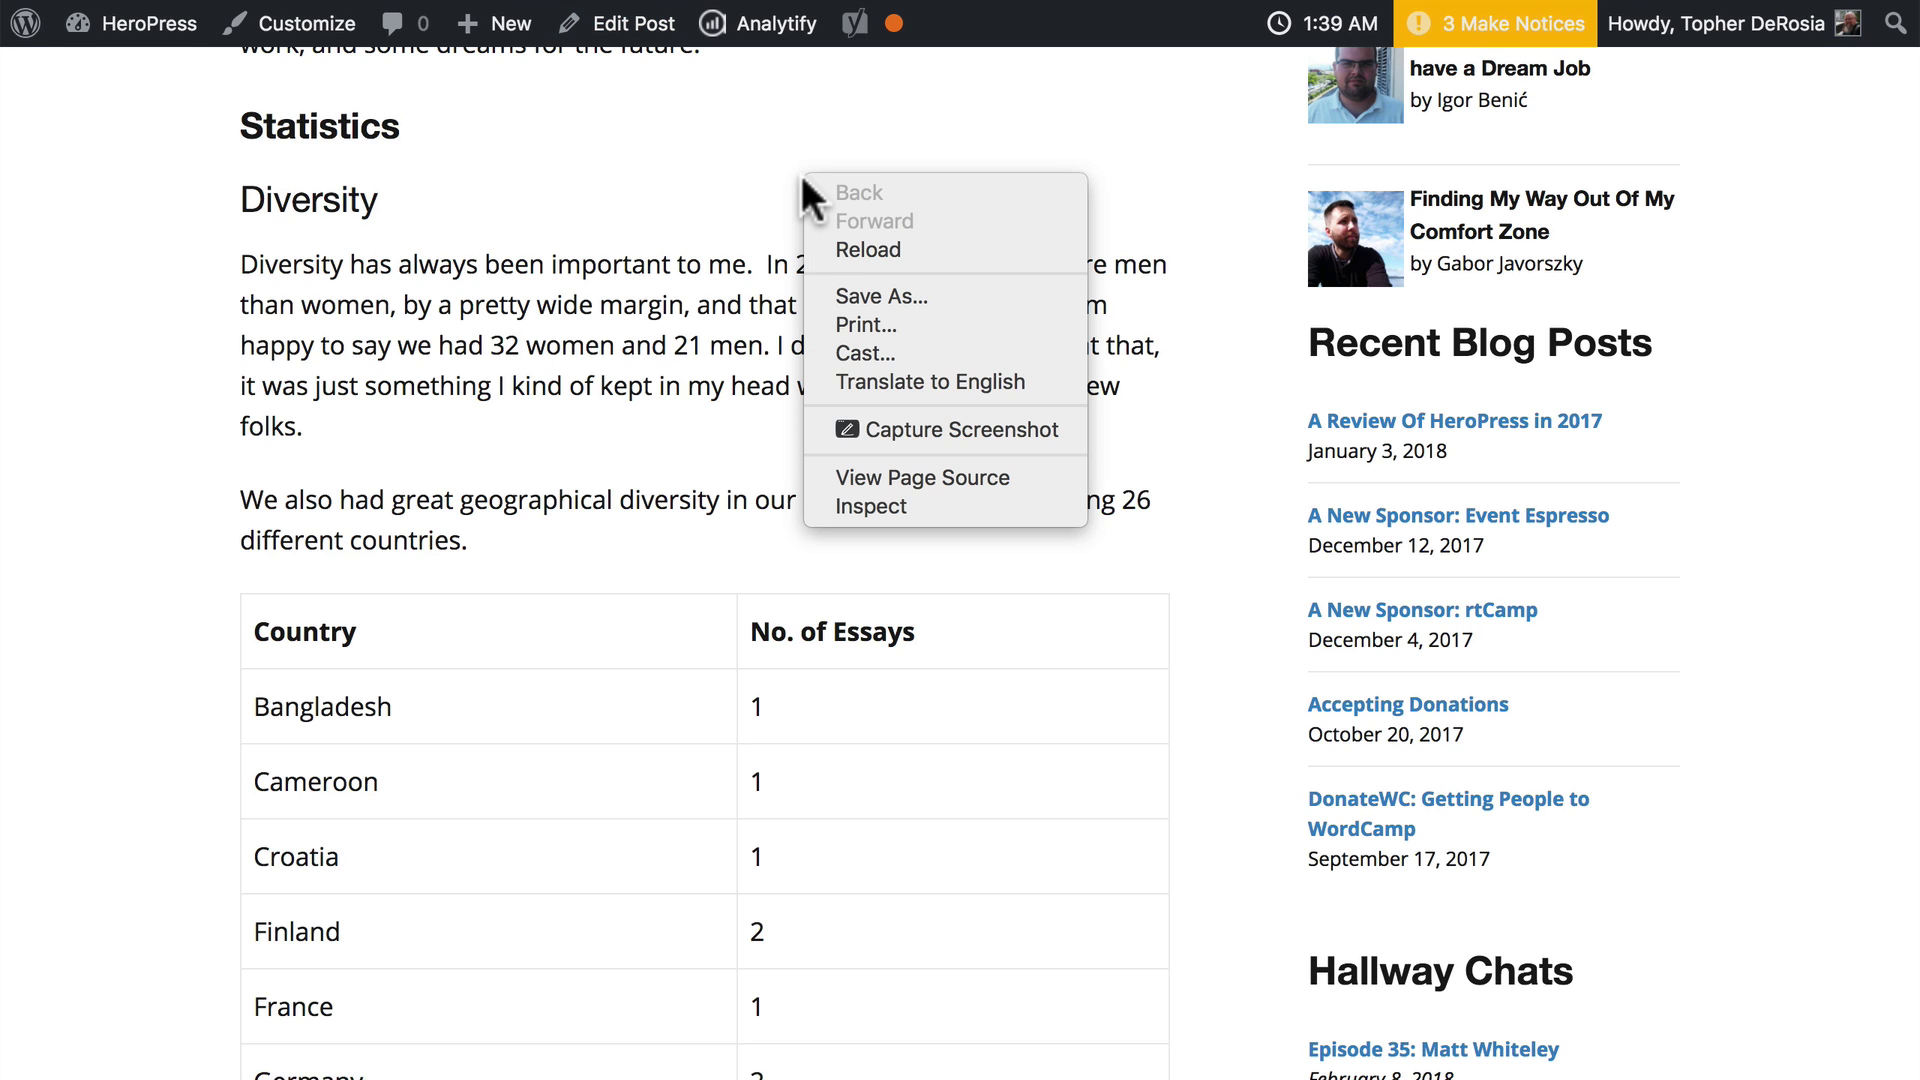
left_click(884, 466)
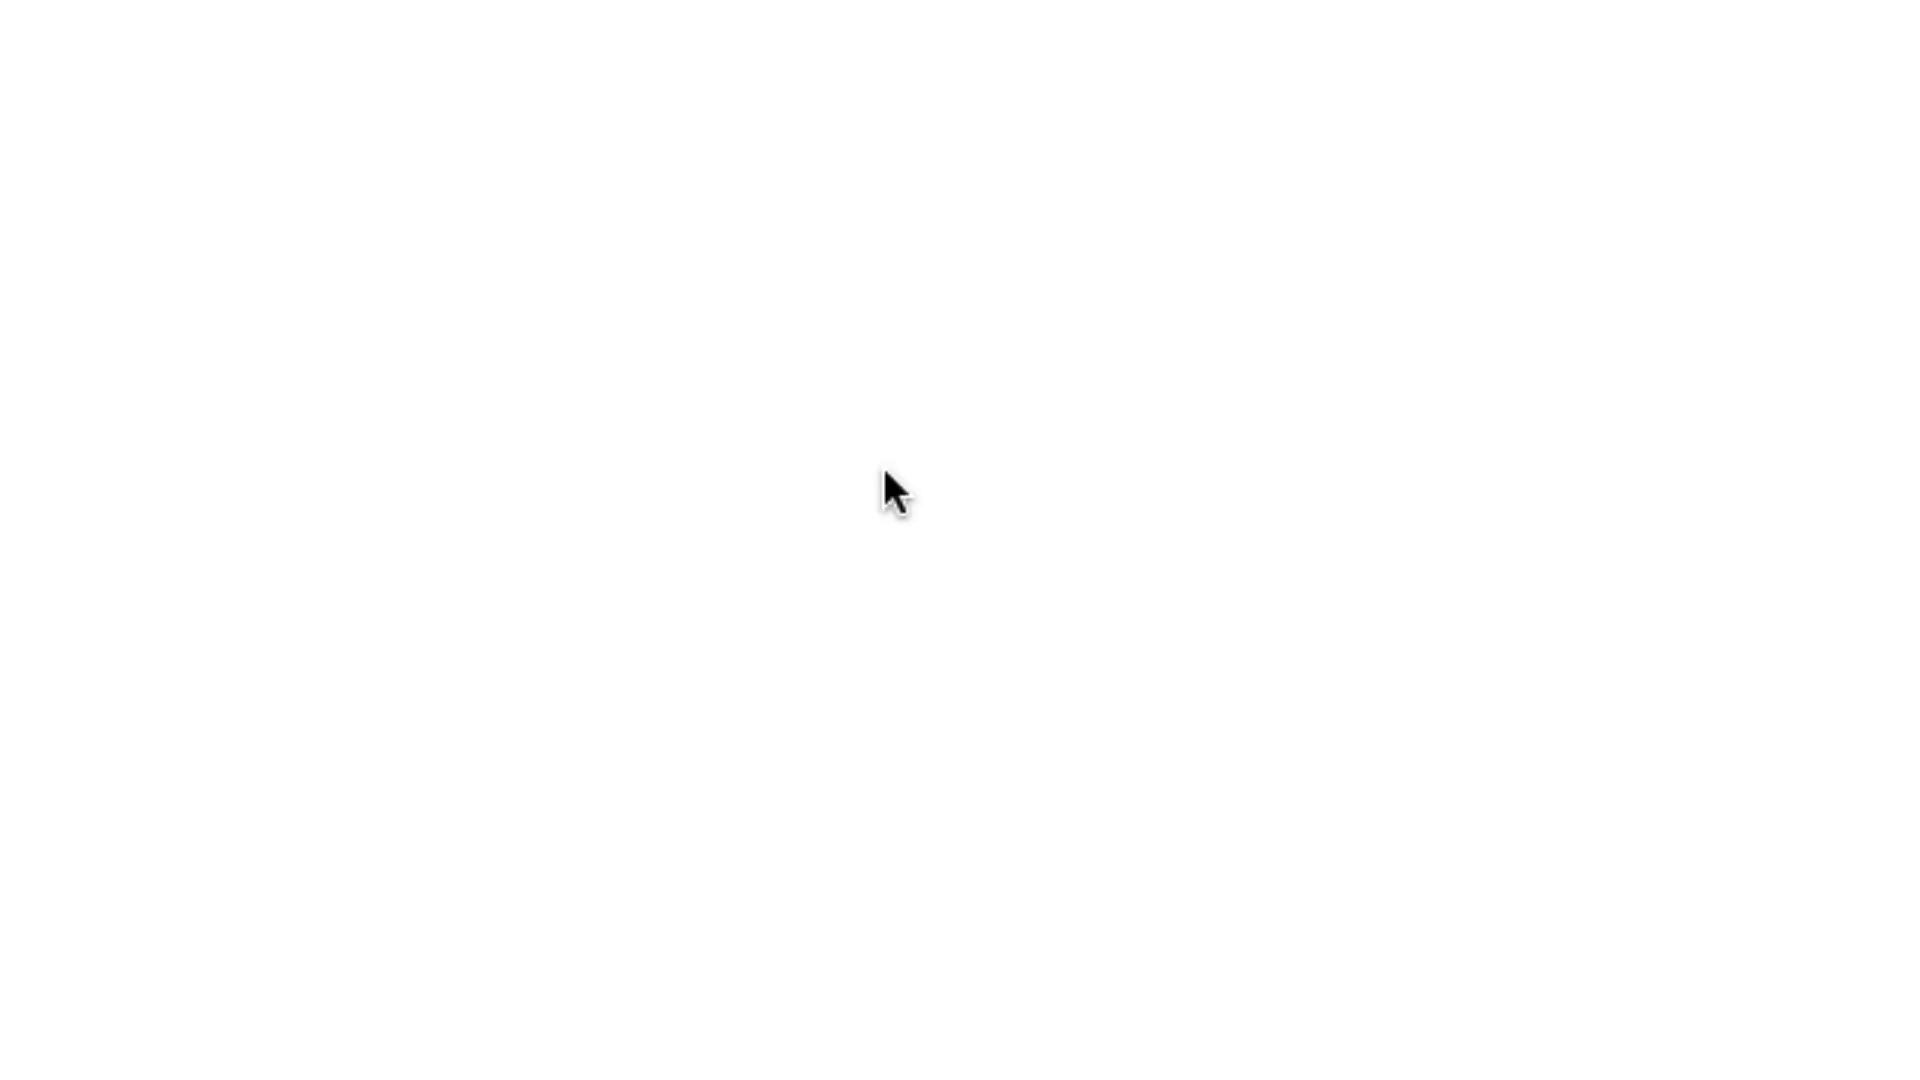
scroll(886, 470, "down", 20)
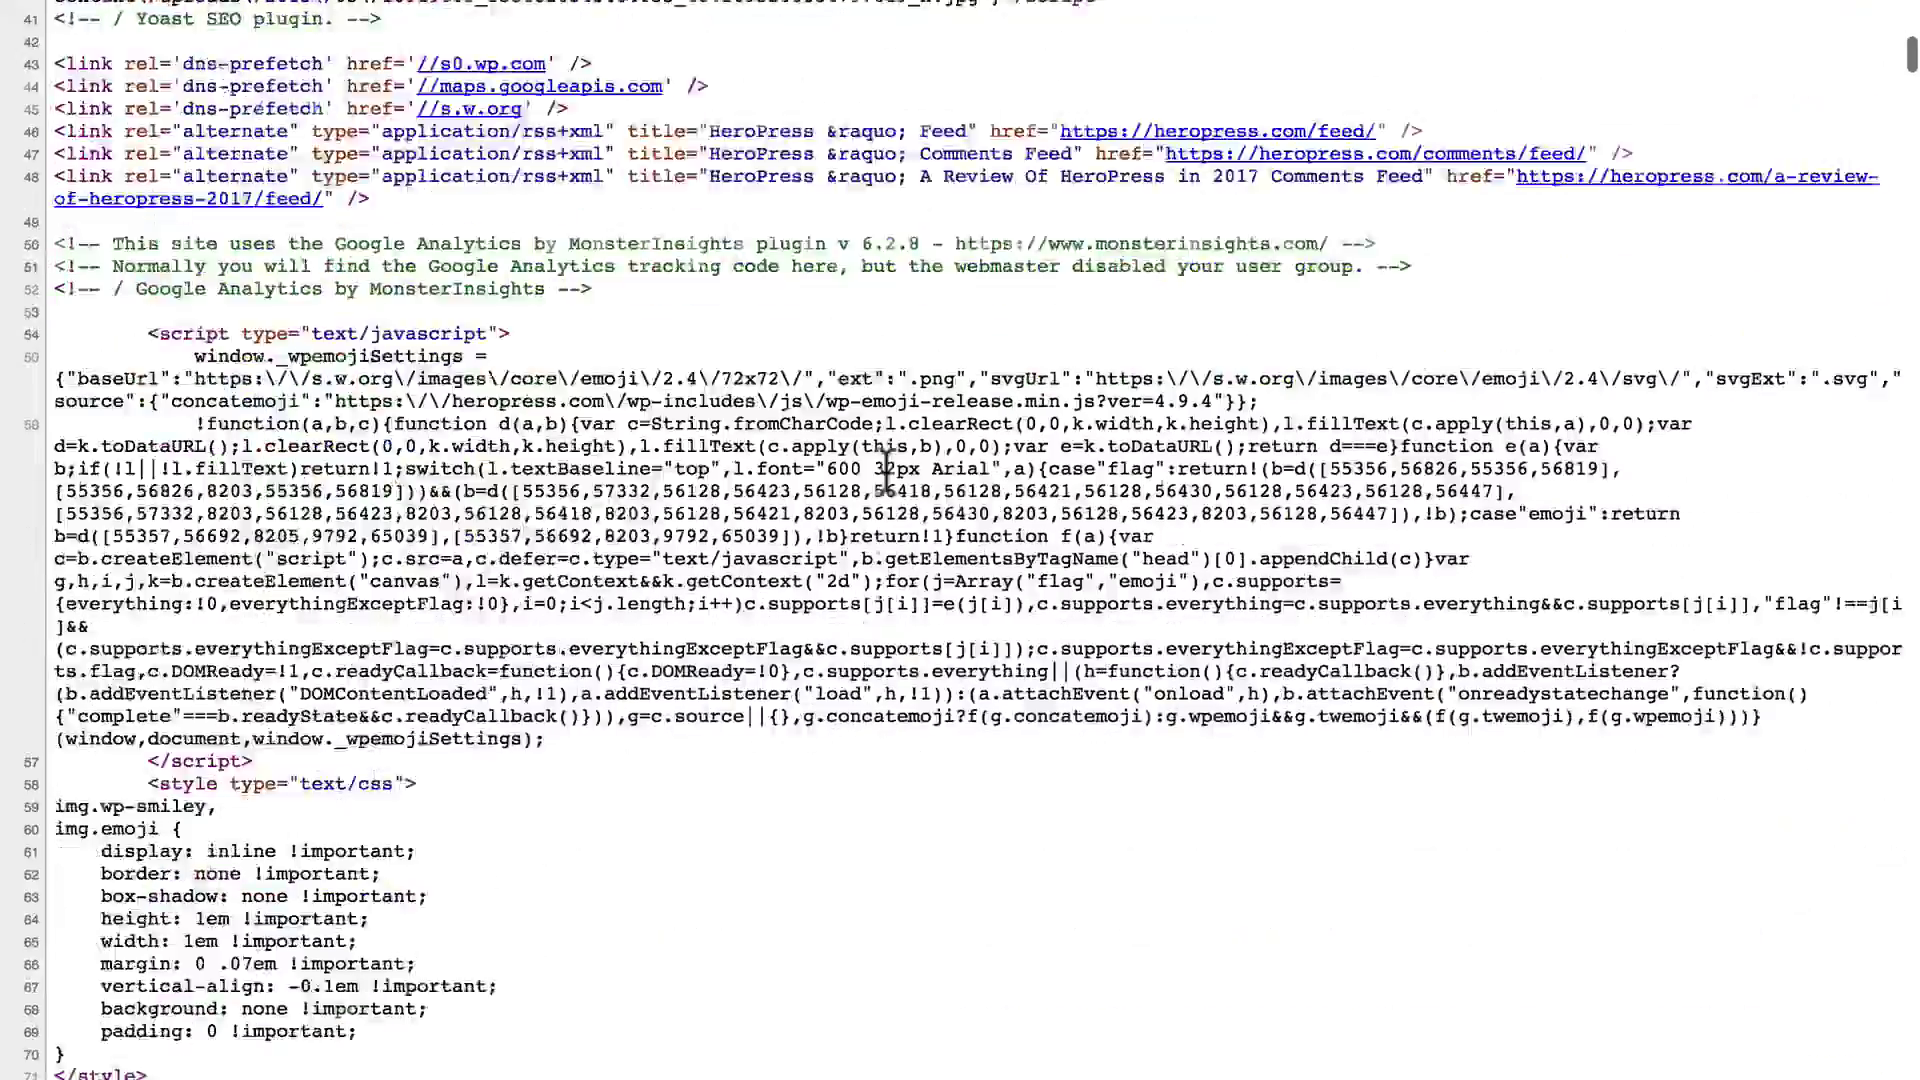
scroll(885, 470, "down", 20)
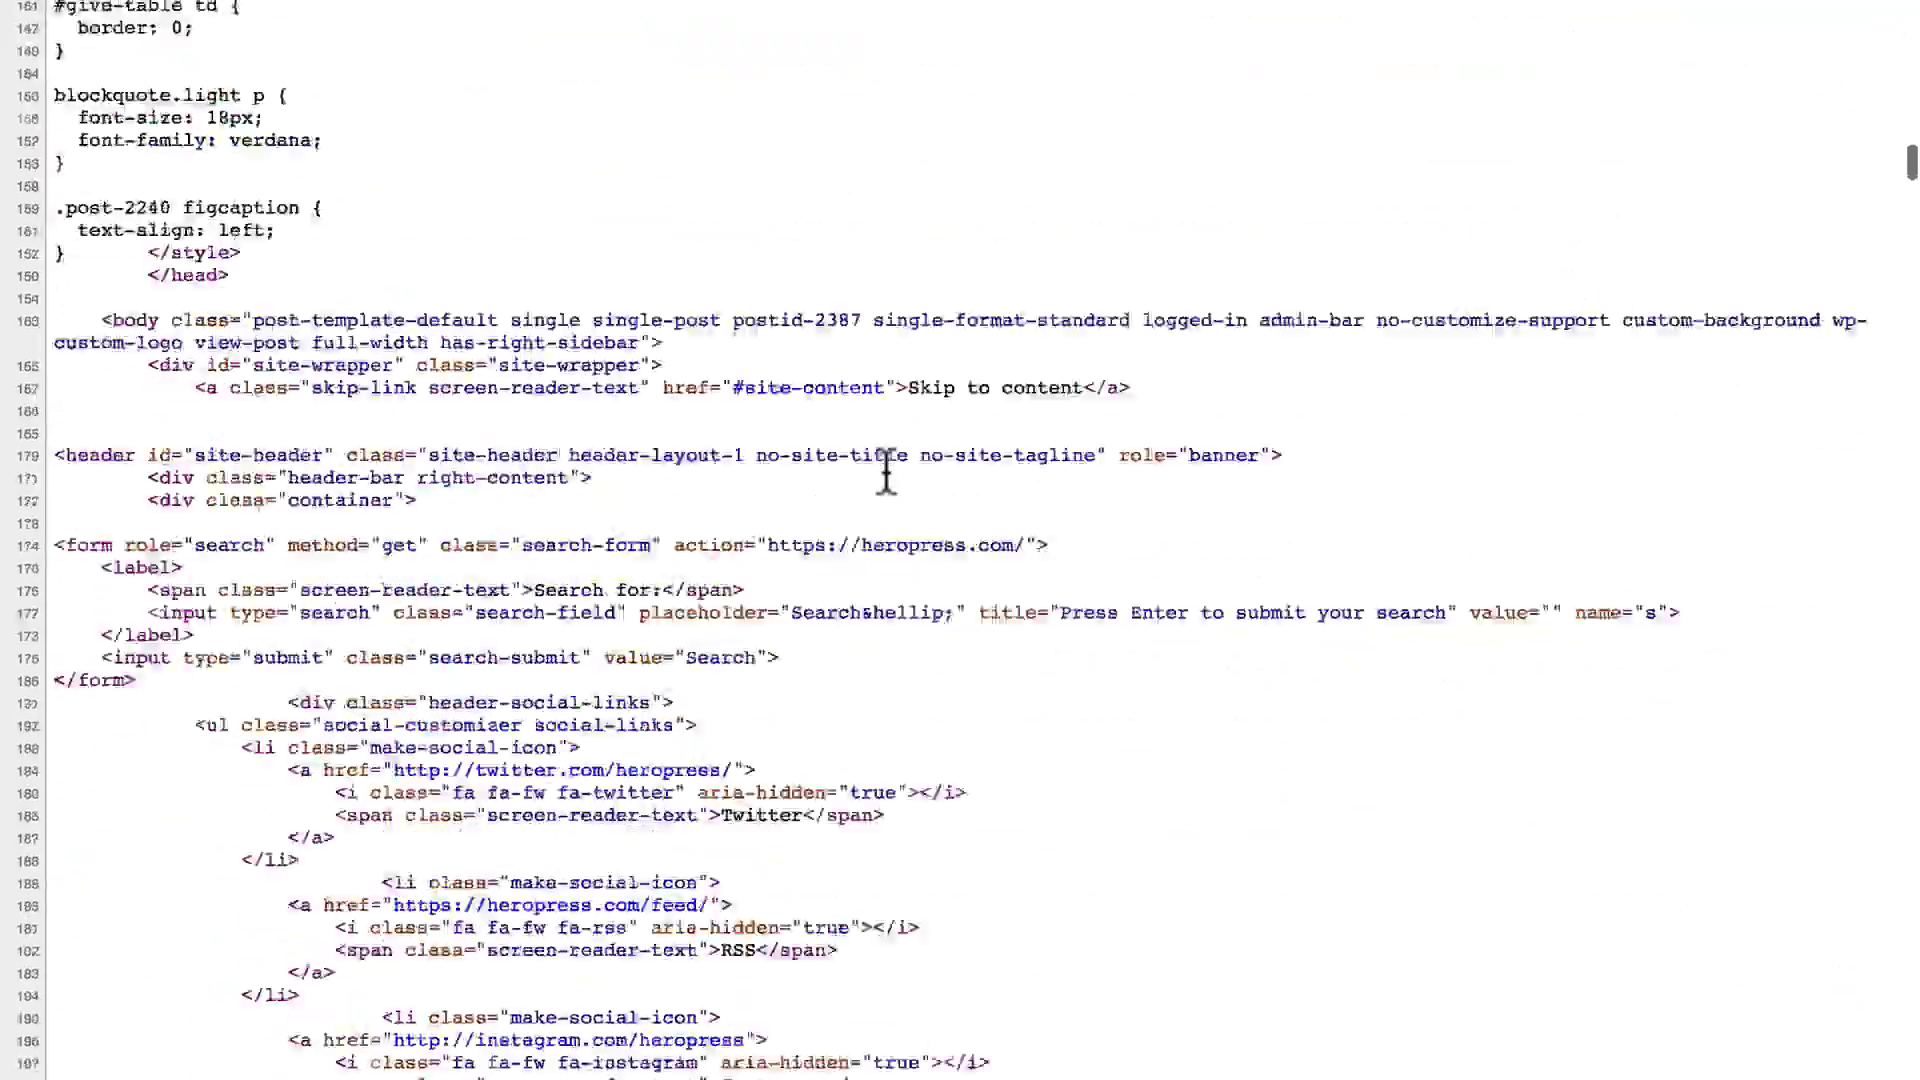
scroll(886, 470, "down", 2)
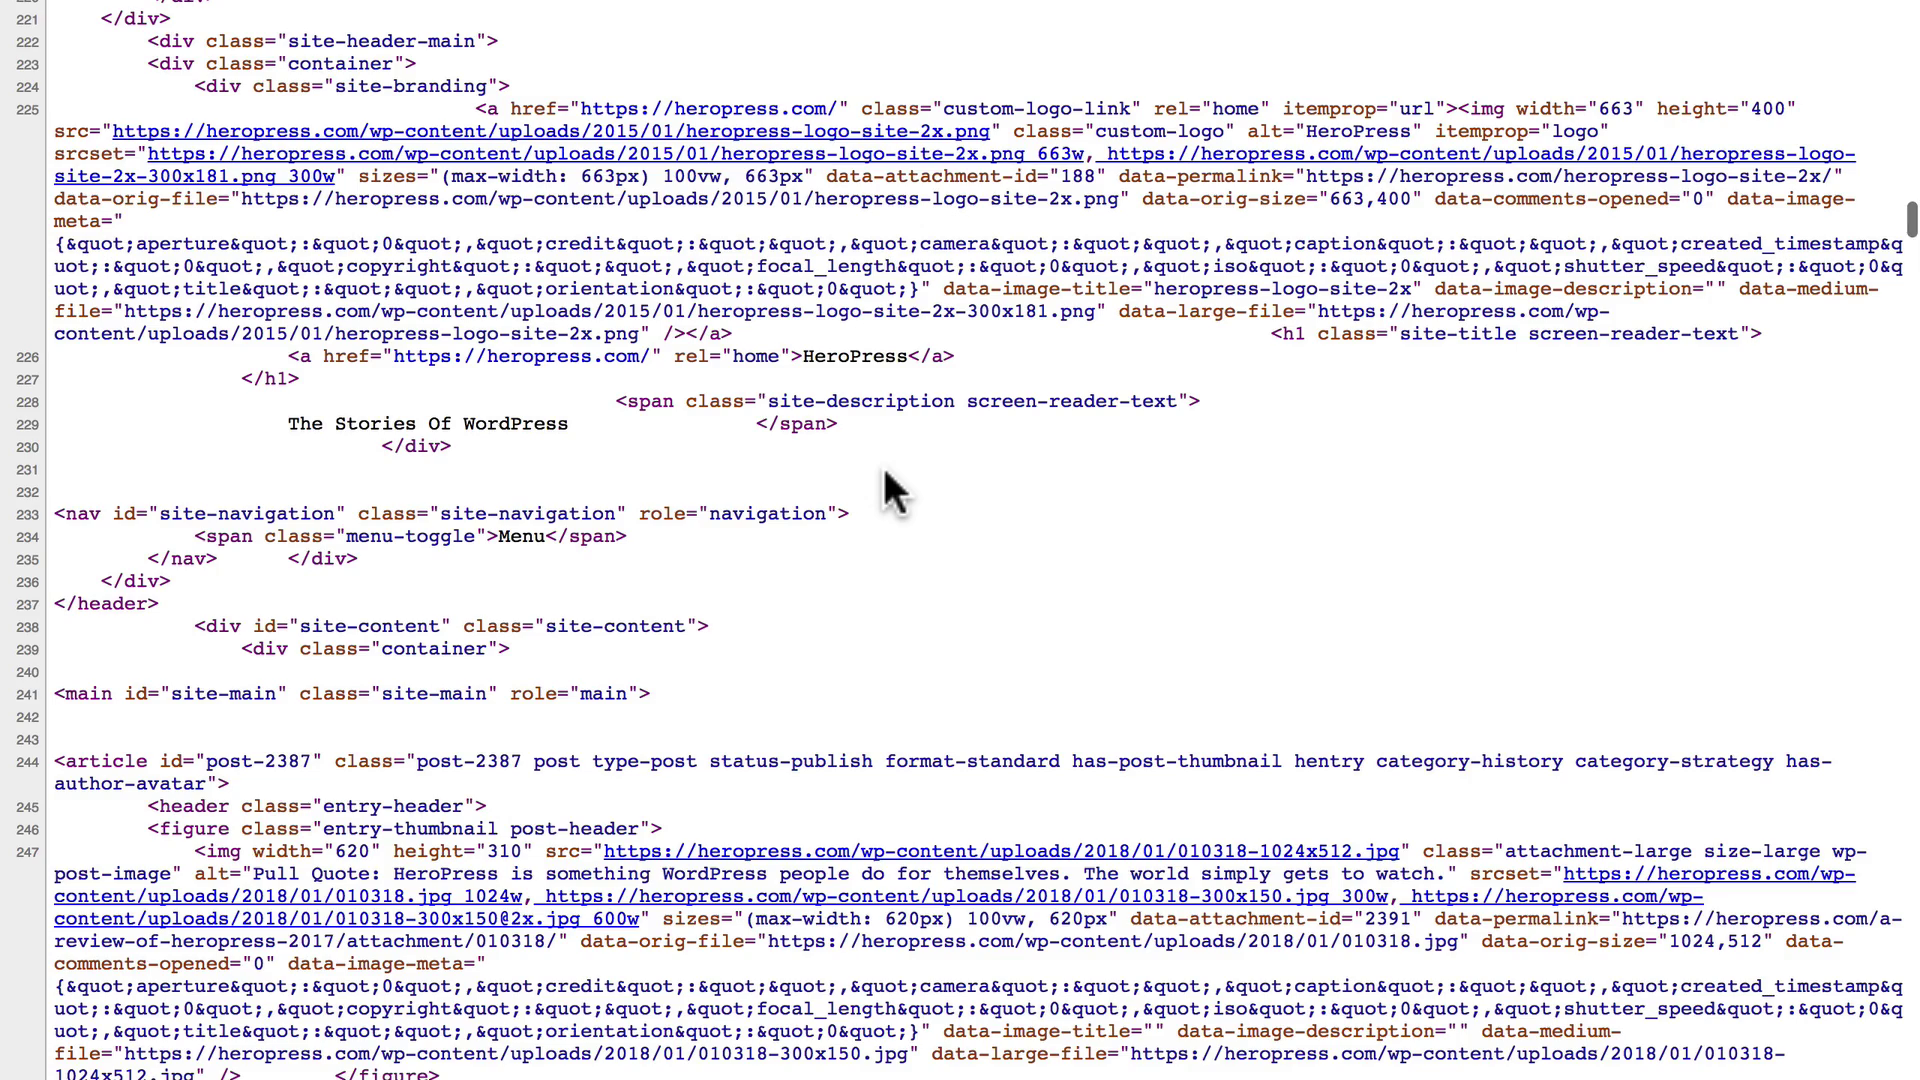
key("super+w")
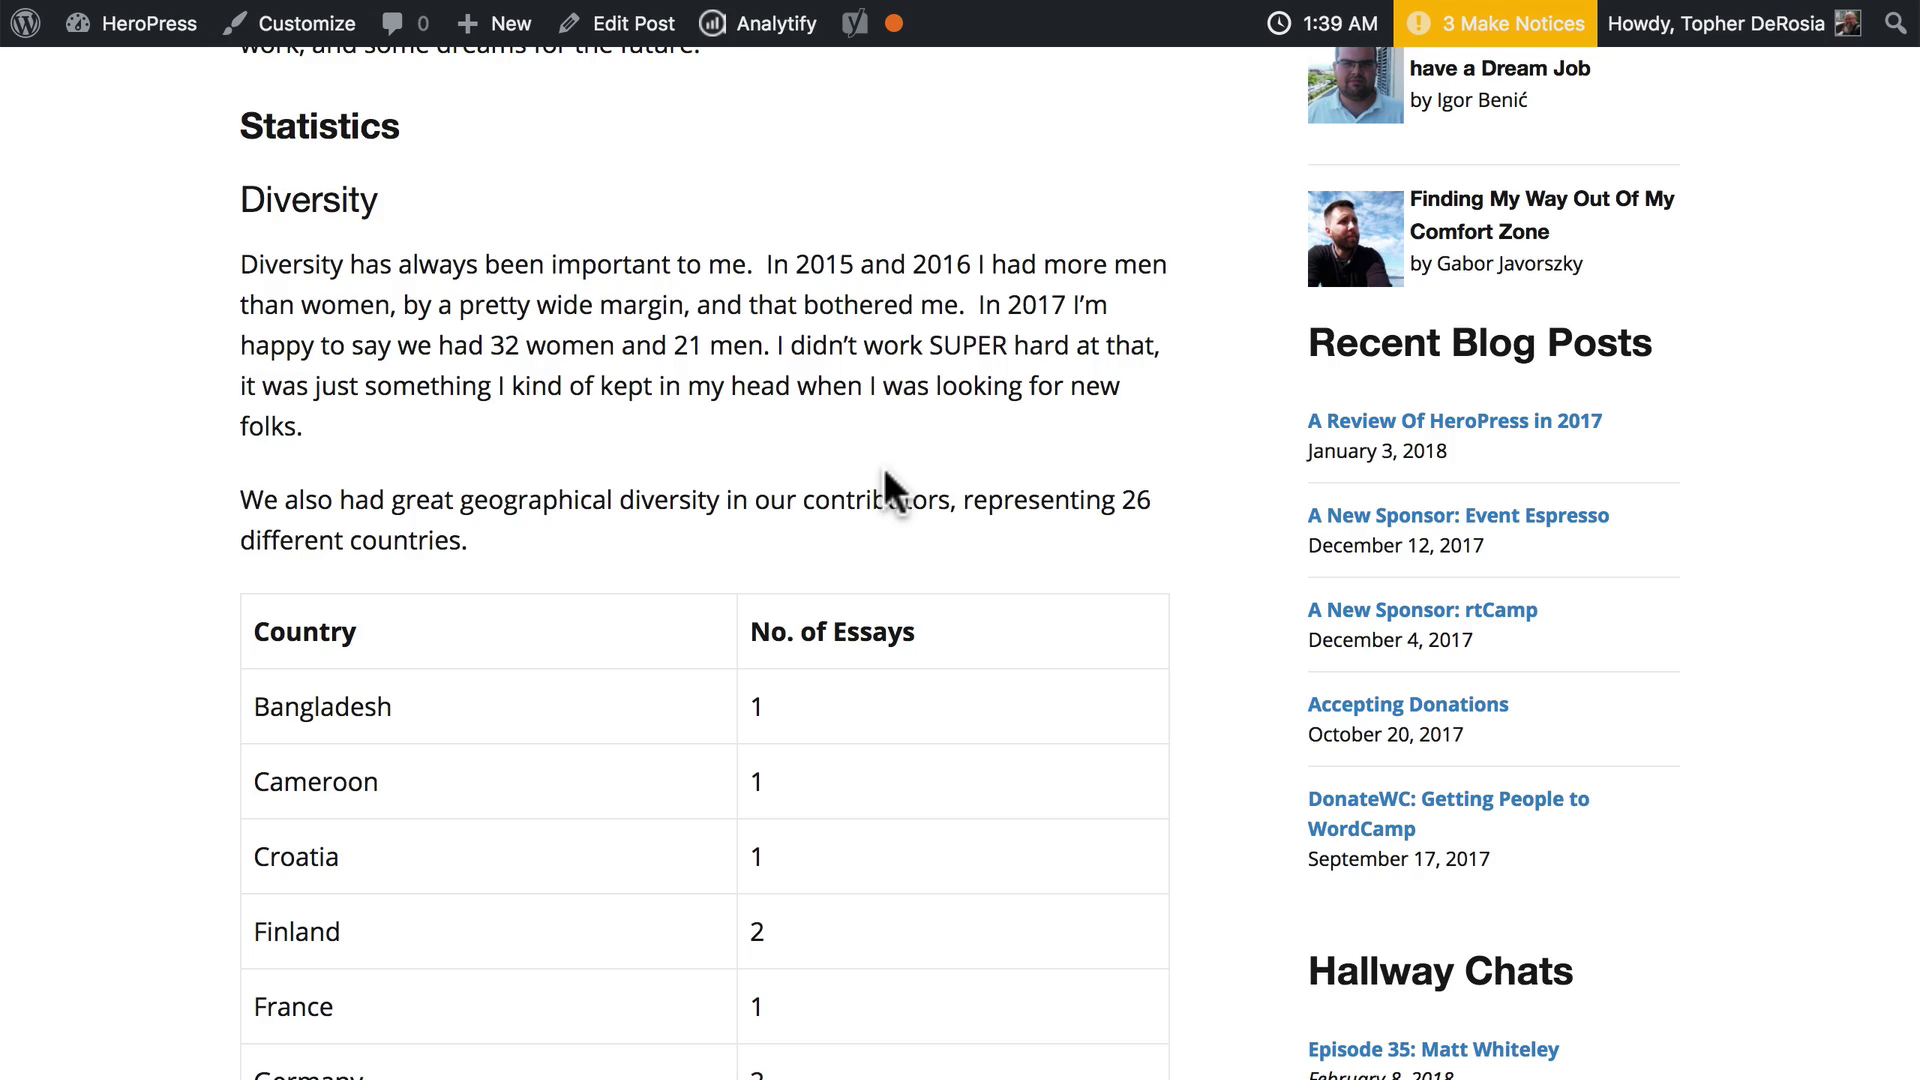
scroll(884, 466, "up", 20)
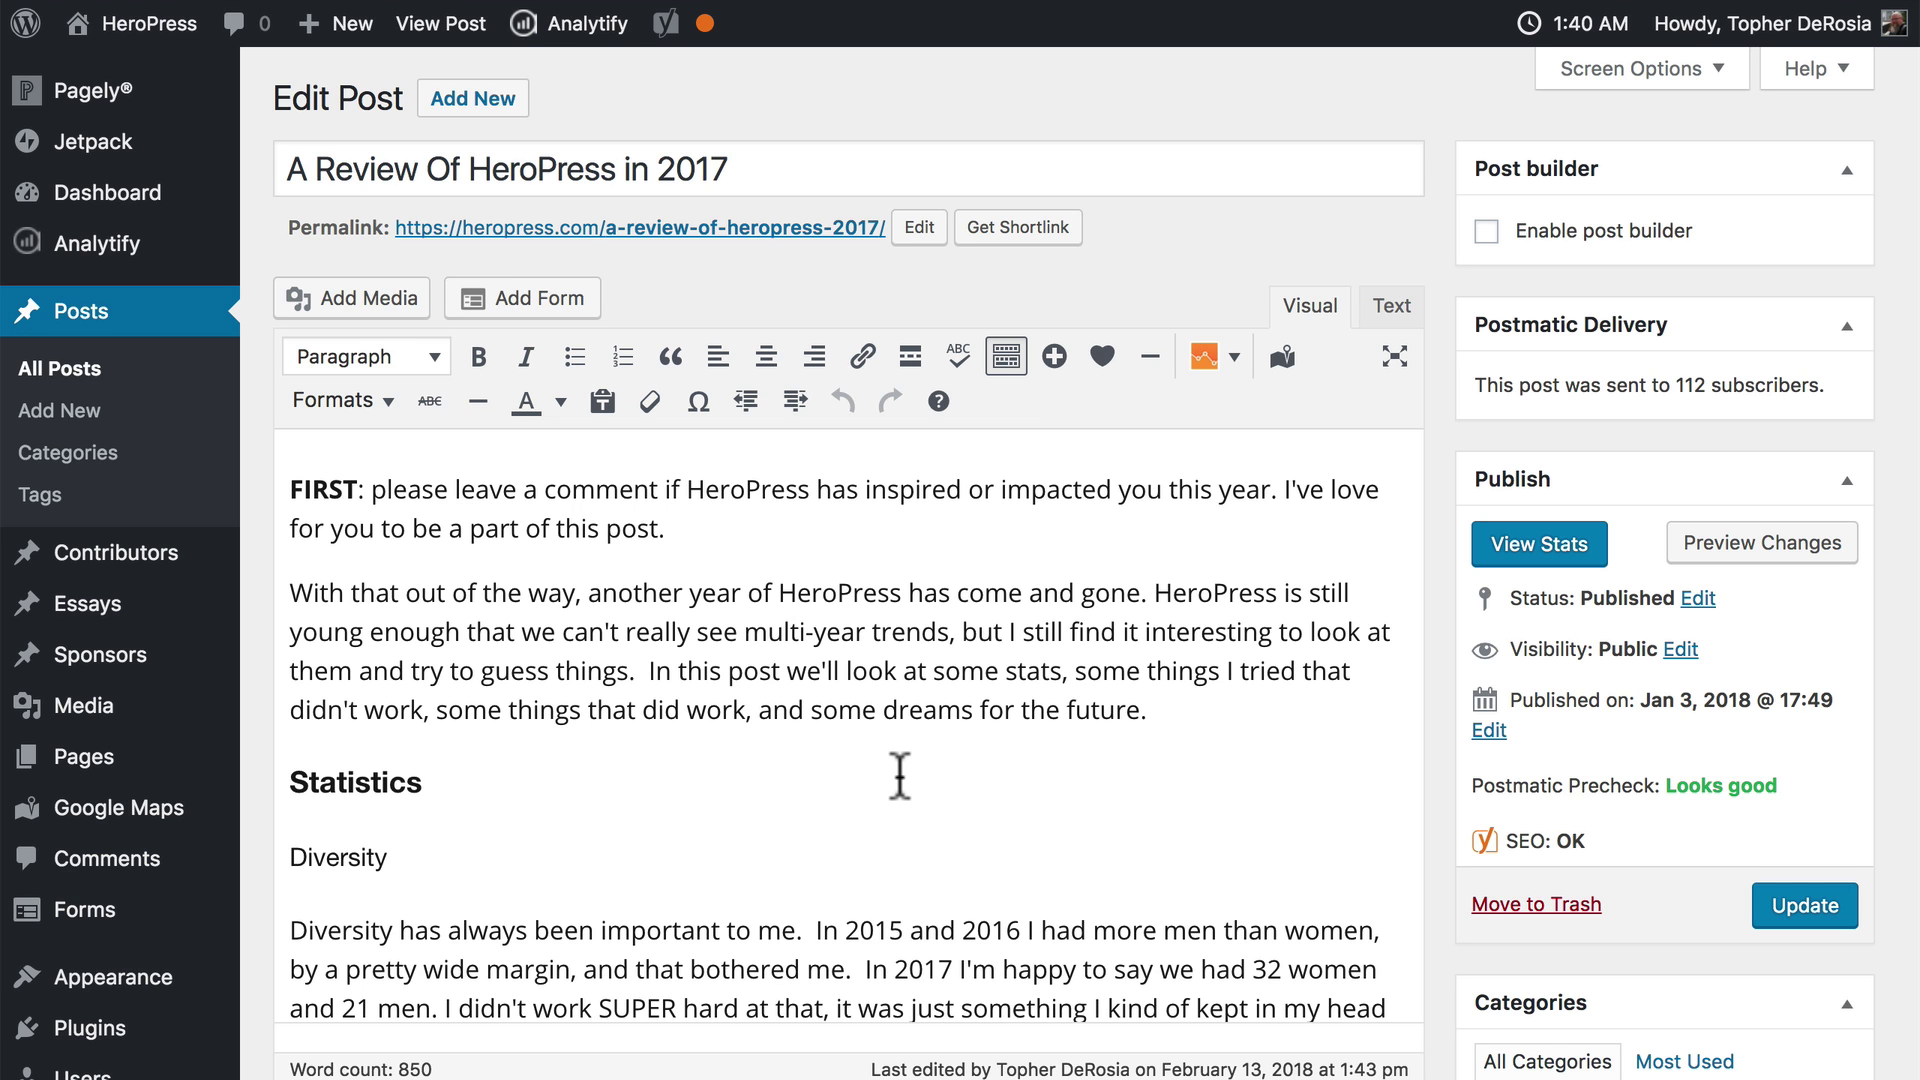
- Inspect the bold FIRST, the Statistics and Diversity headings and the intro paragraph, then switch to Text view
scroll(900, 778, "down", 6)
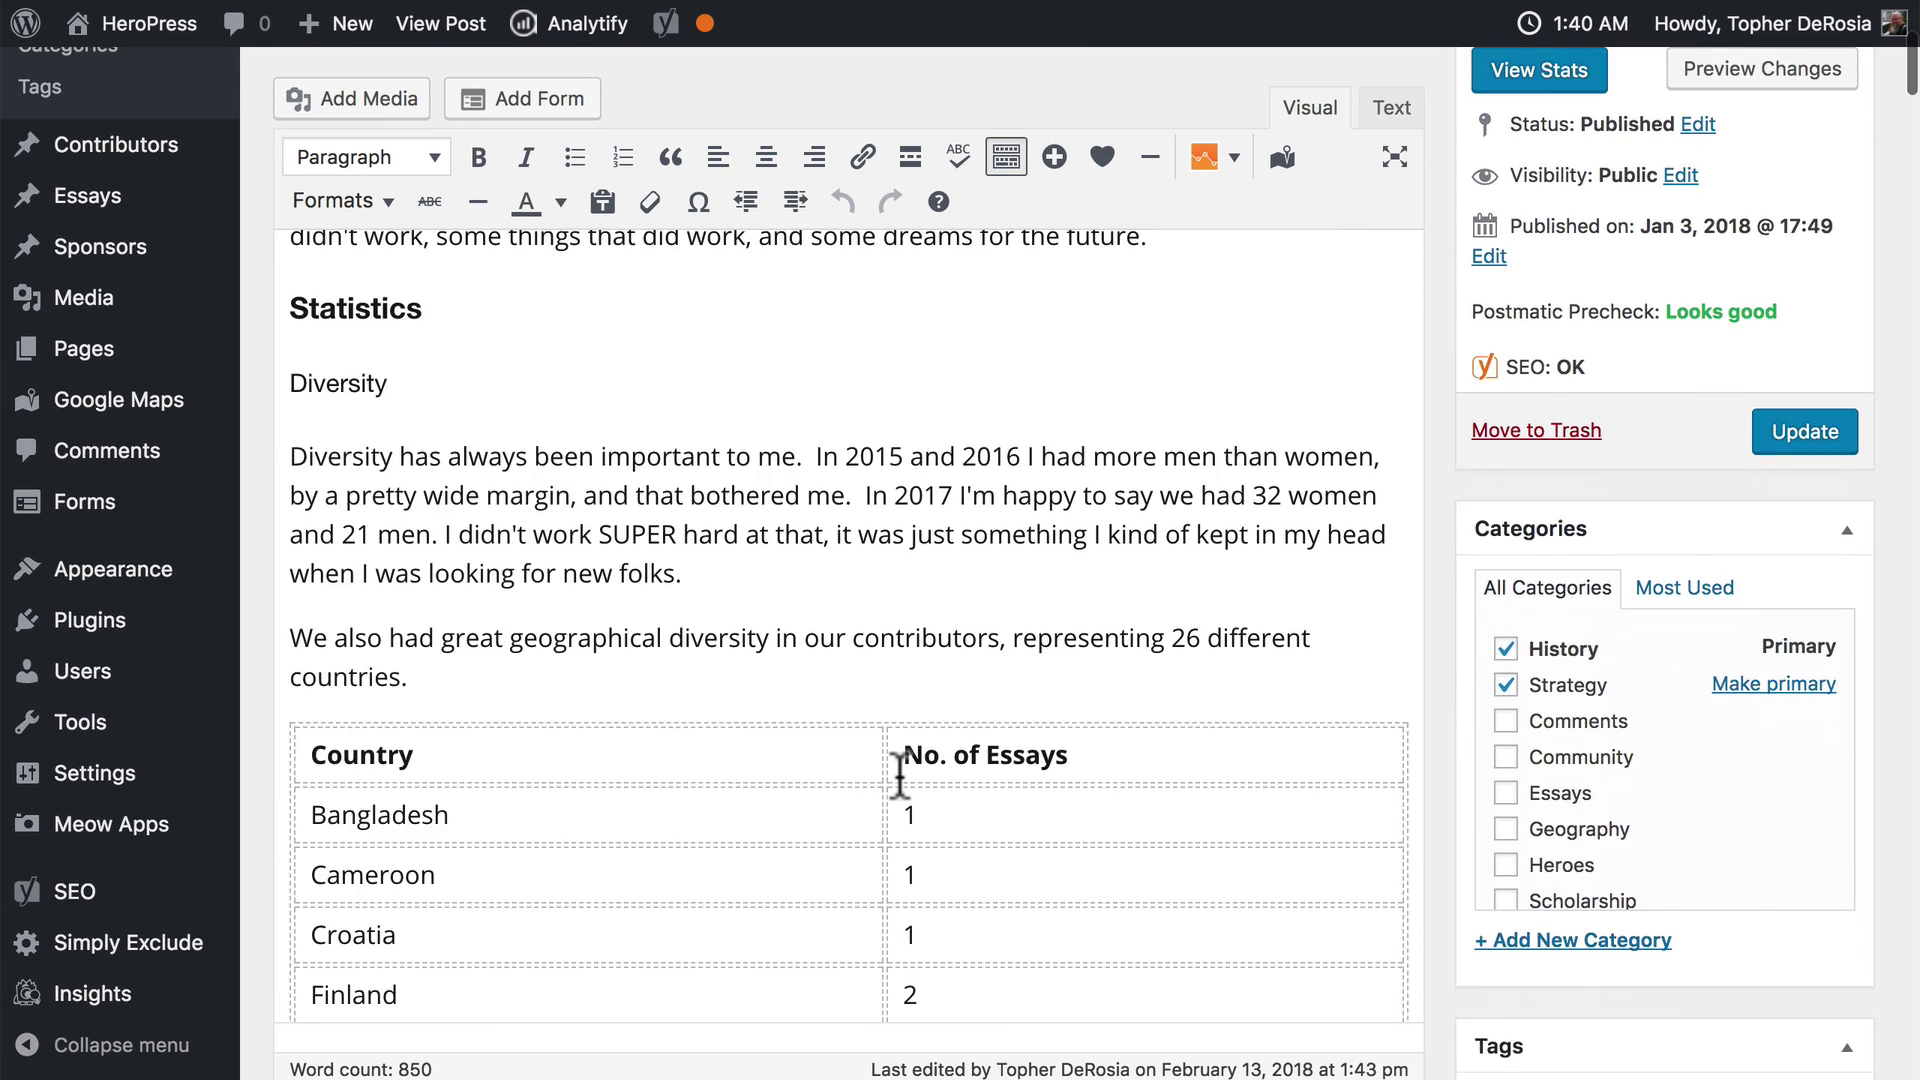
scroll(900, 778, "down", 6)
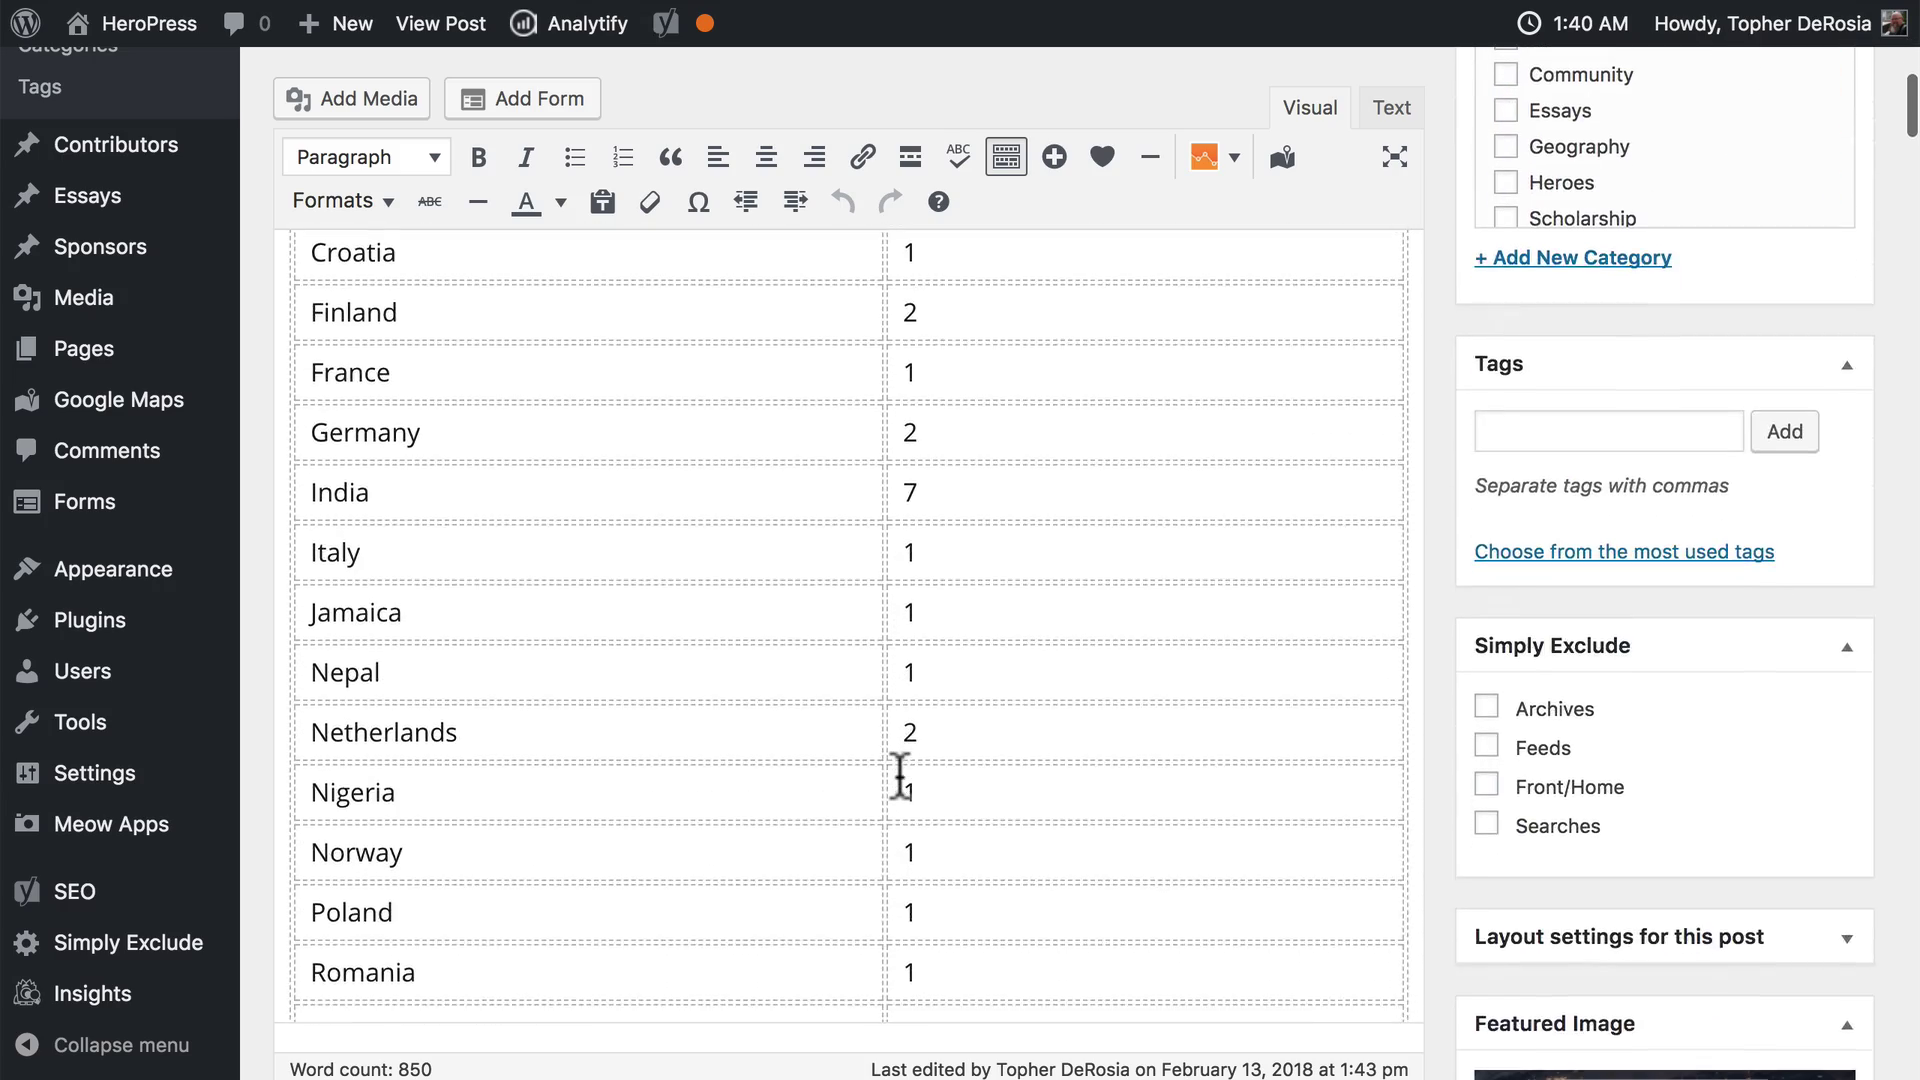
scroll(900, 778, "up", 3)
scroll(900, 775, "up", 10)
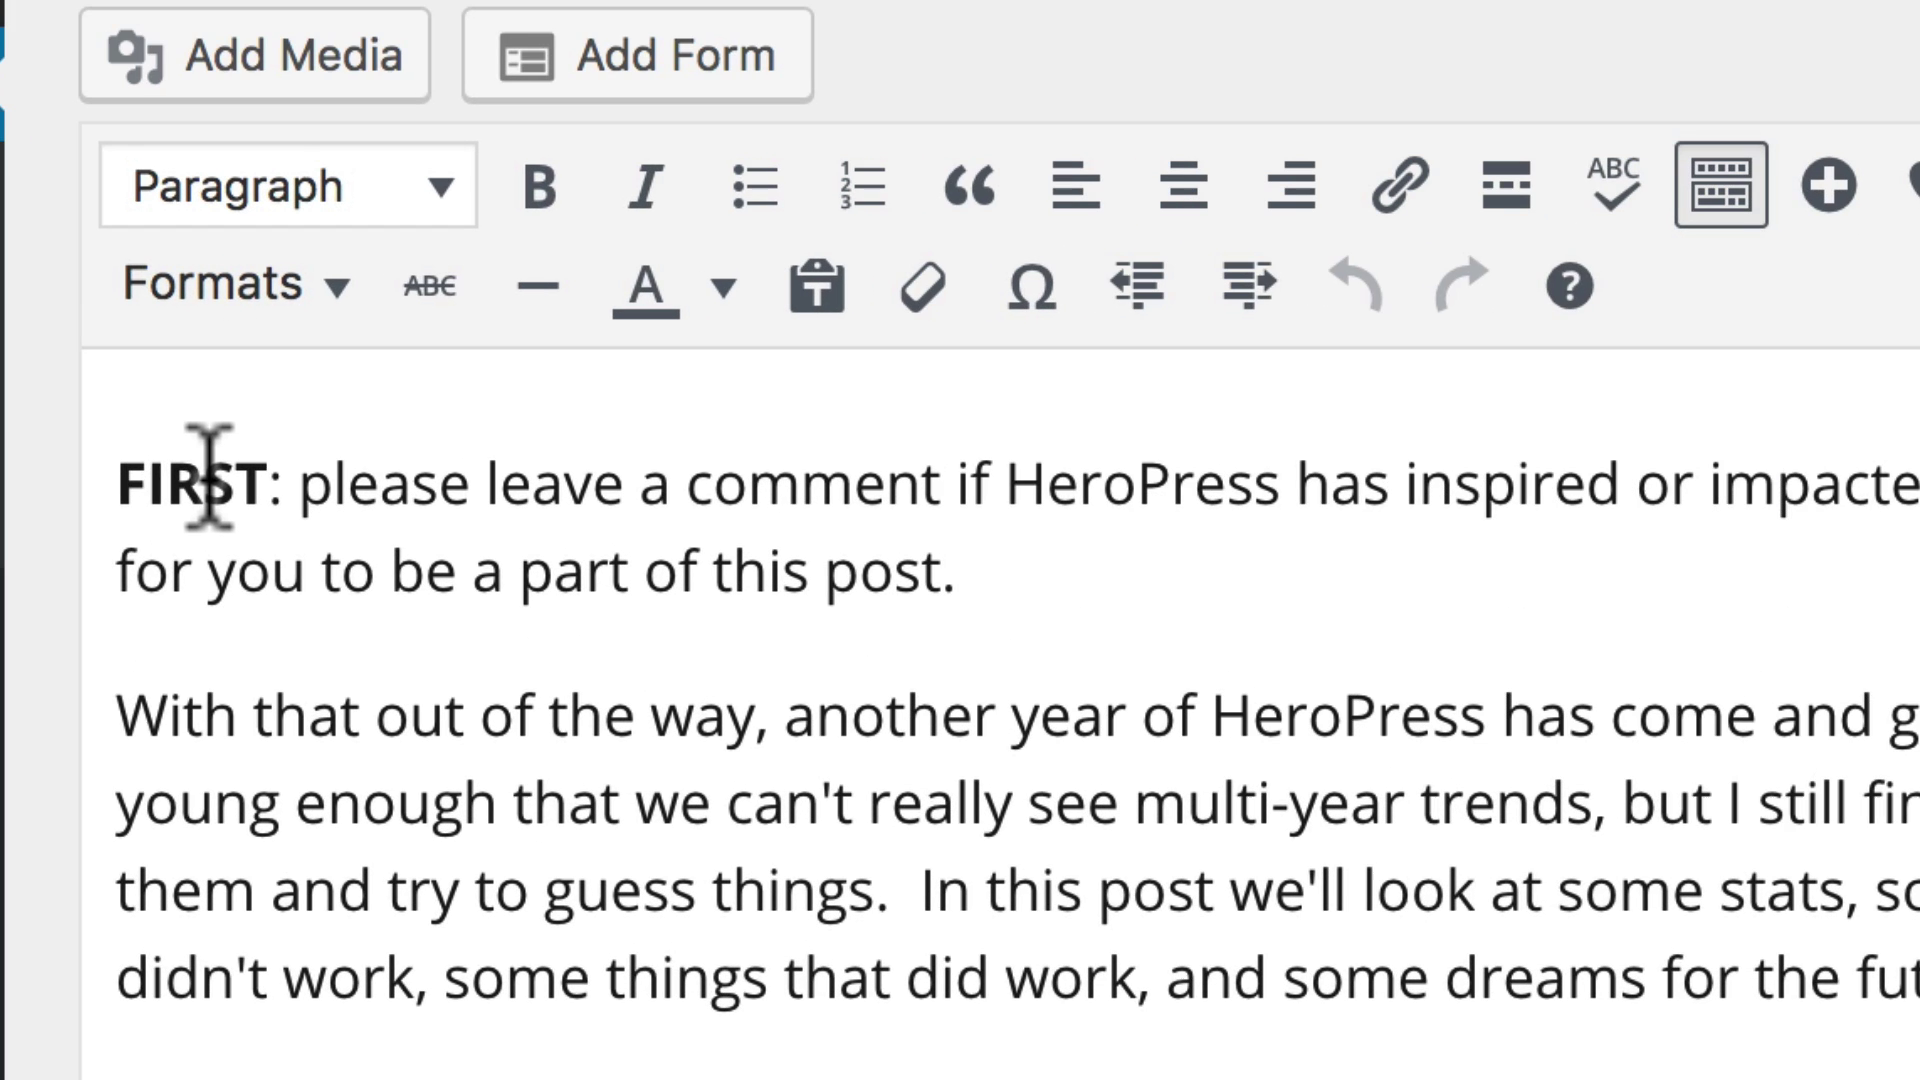
left_click(331, 486)
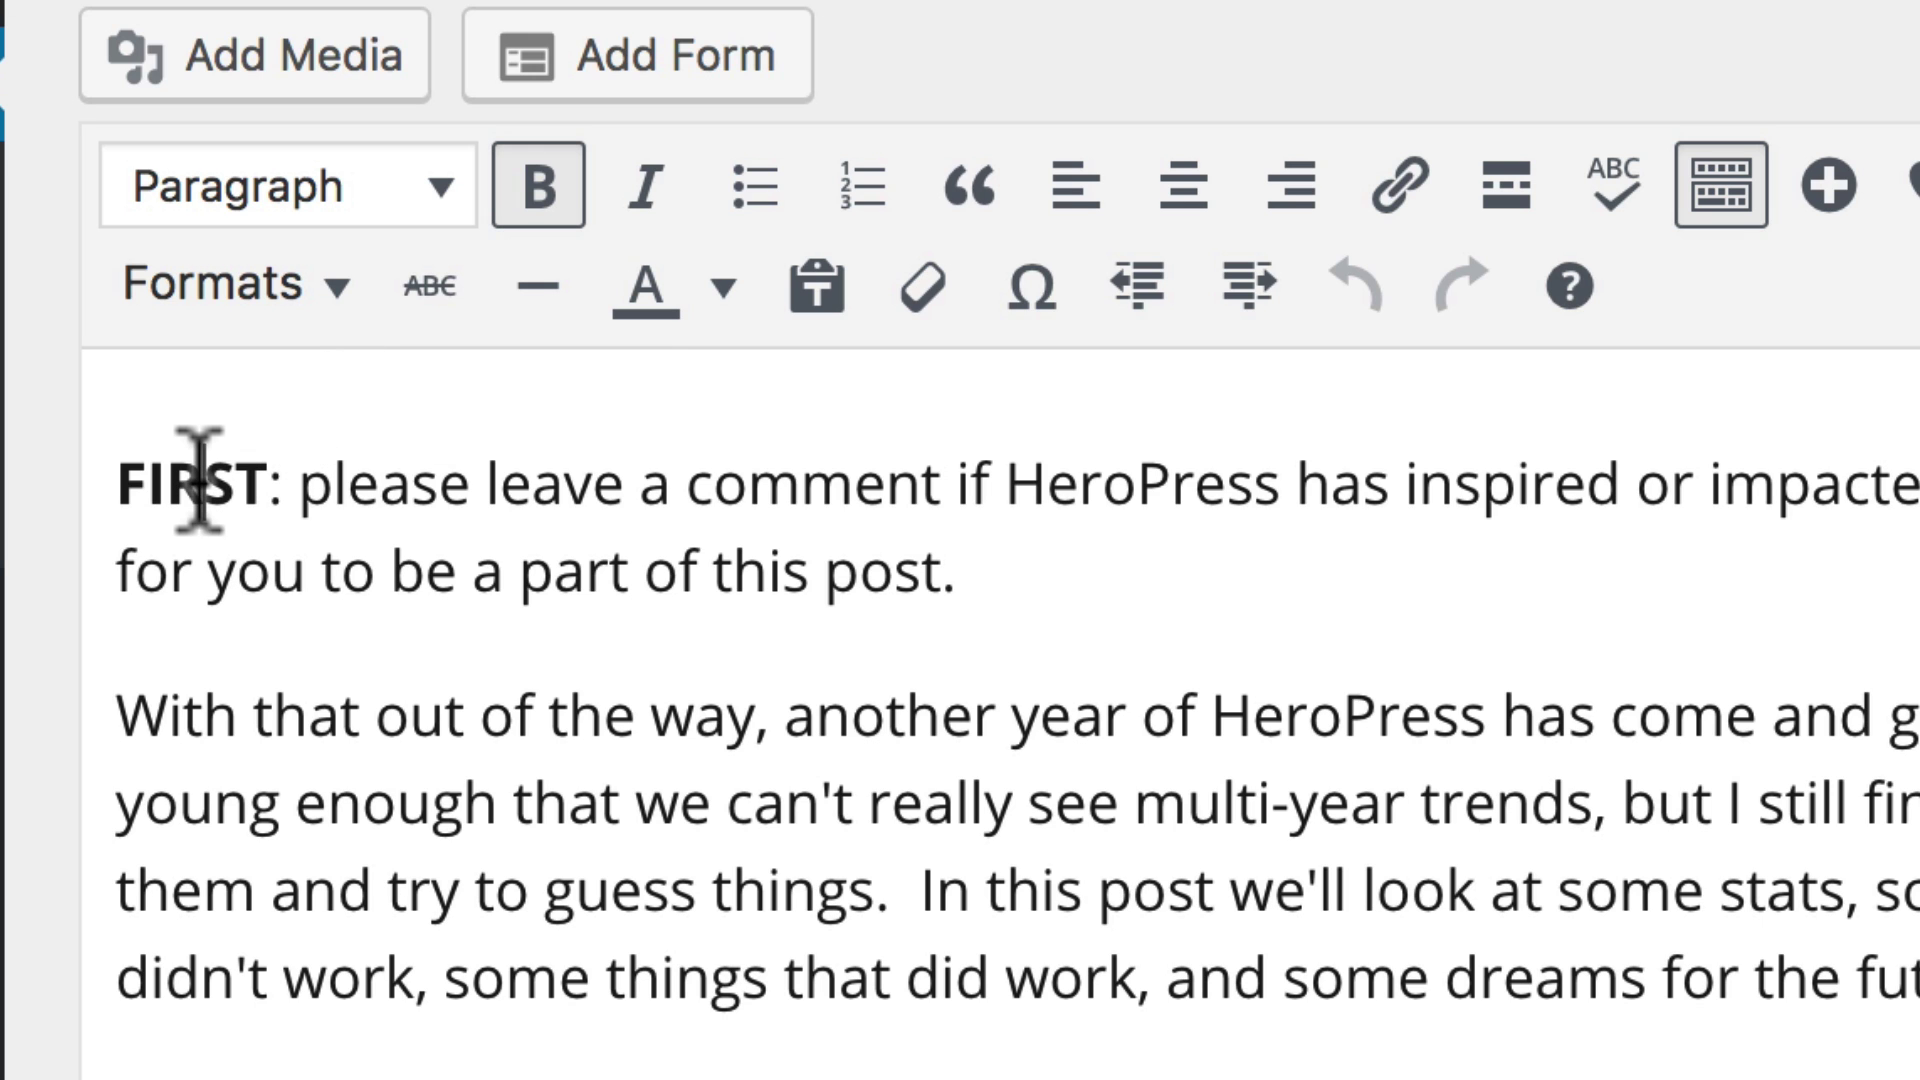
left_click(270, 995)
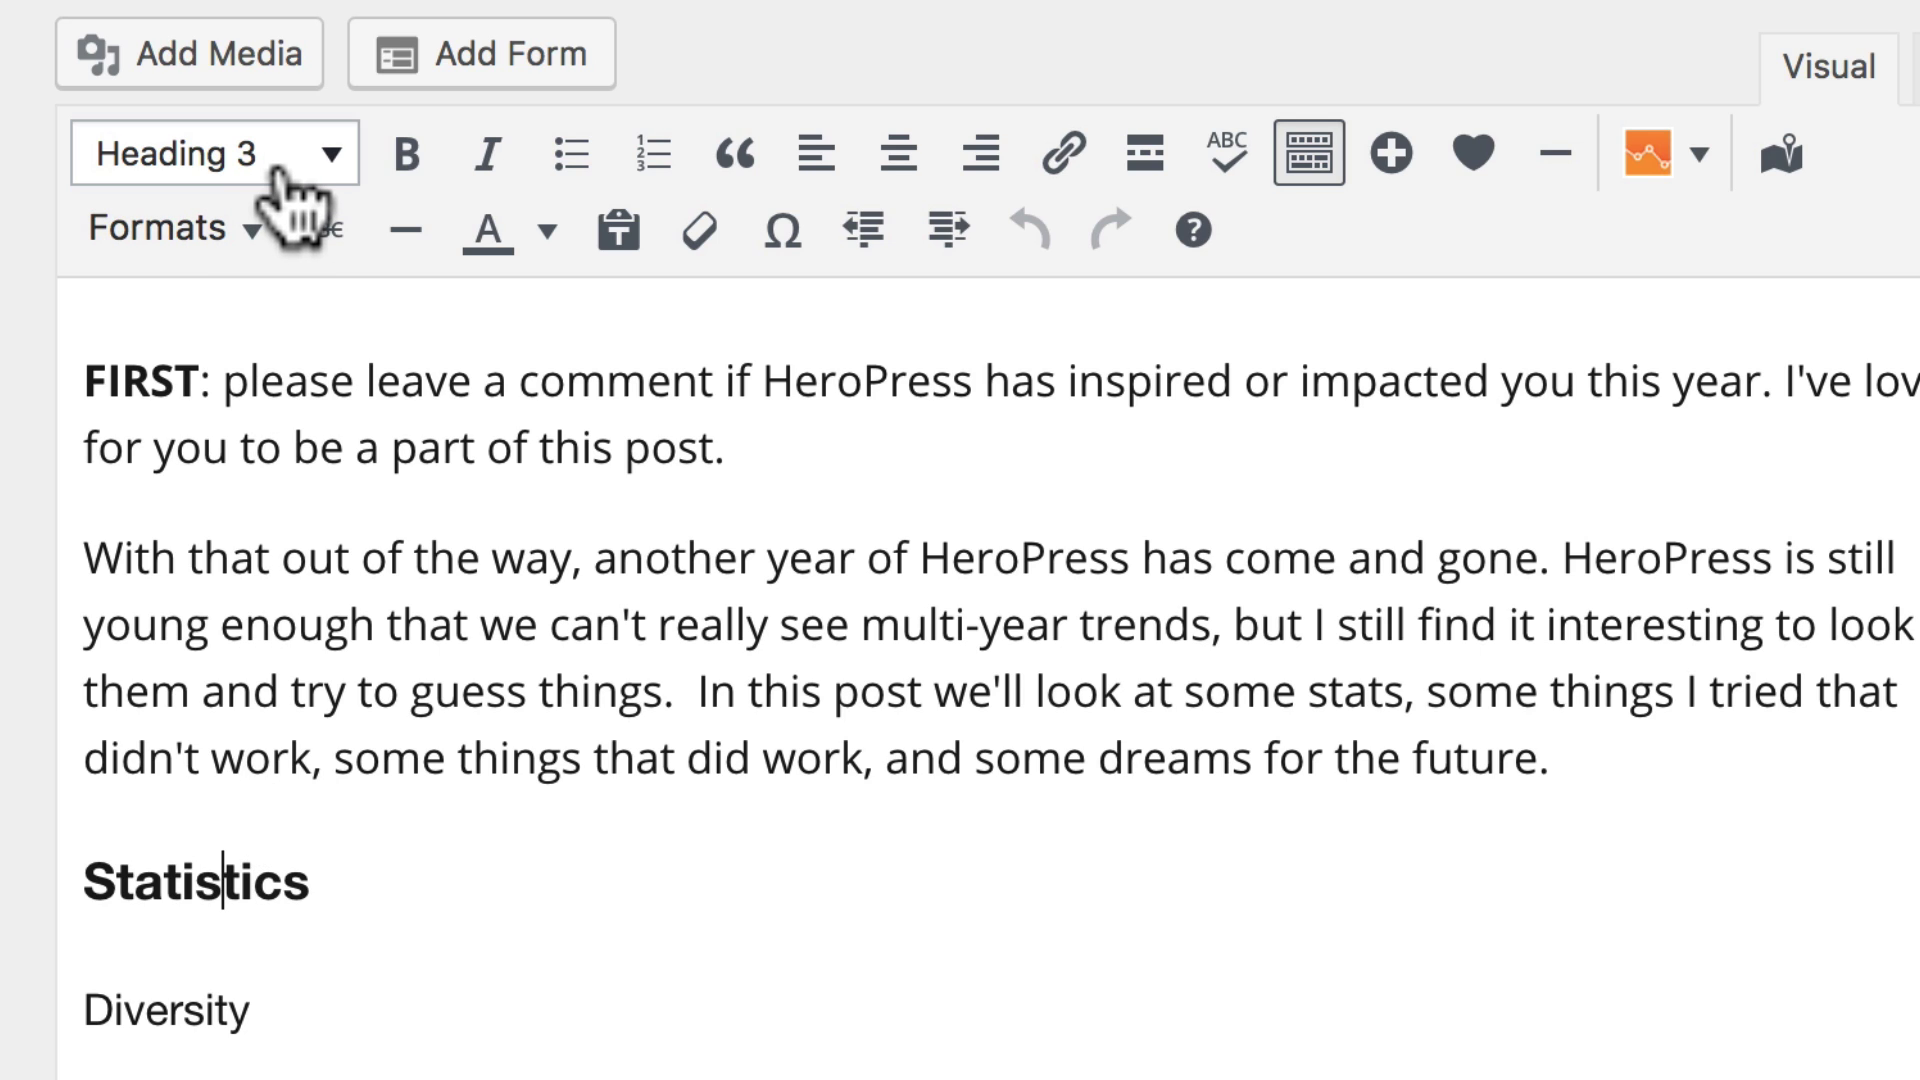
left_click(140, 1020)
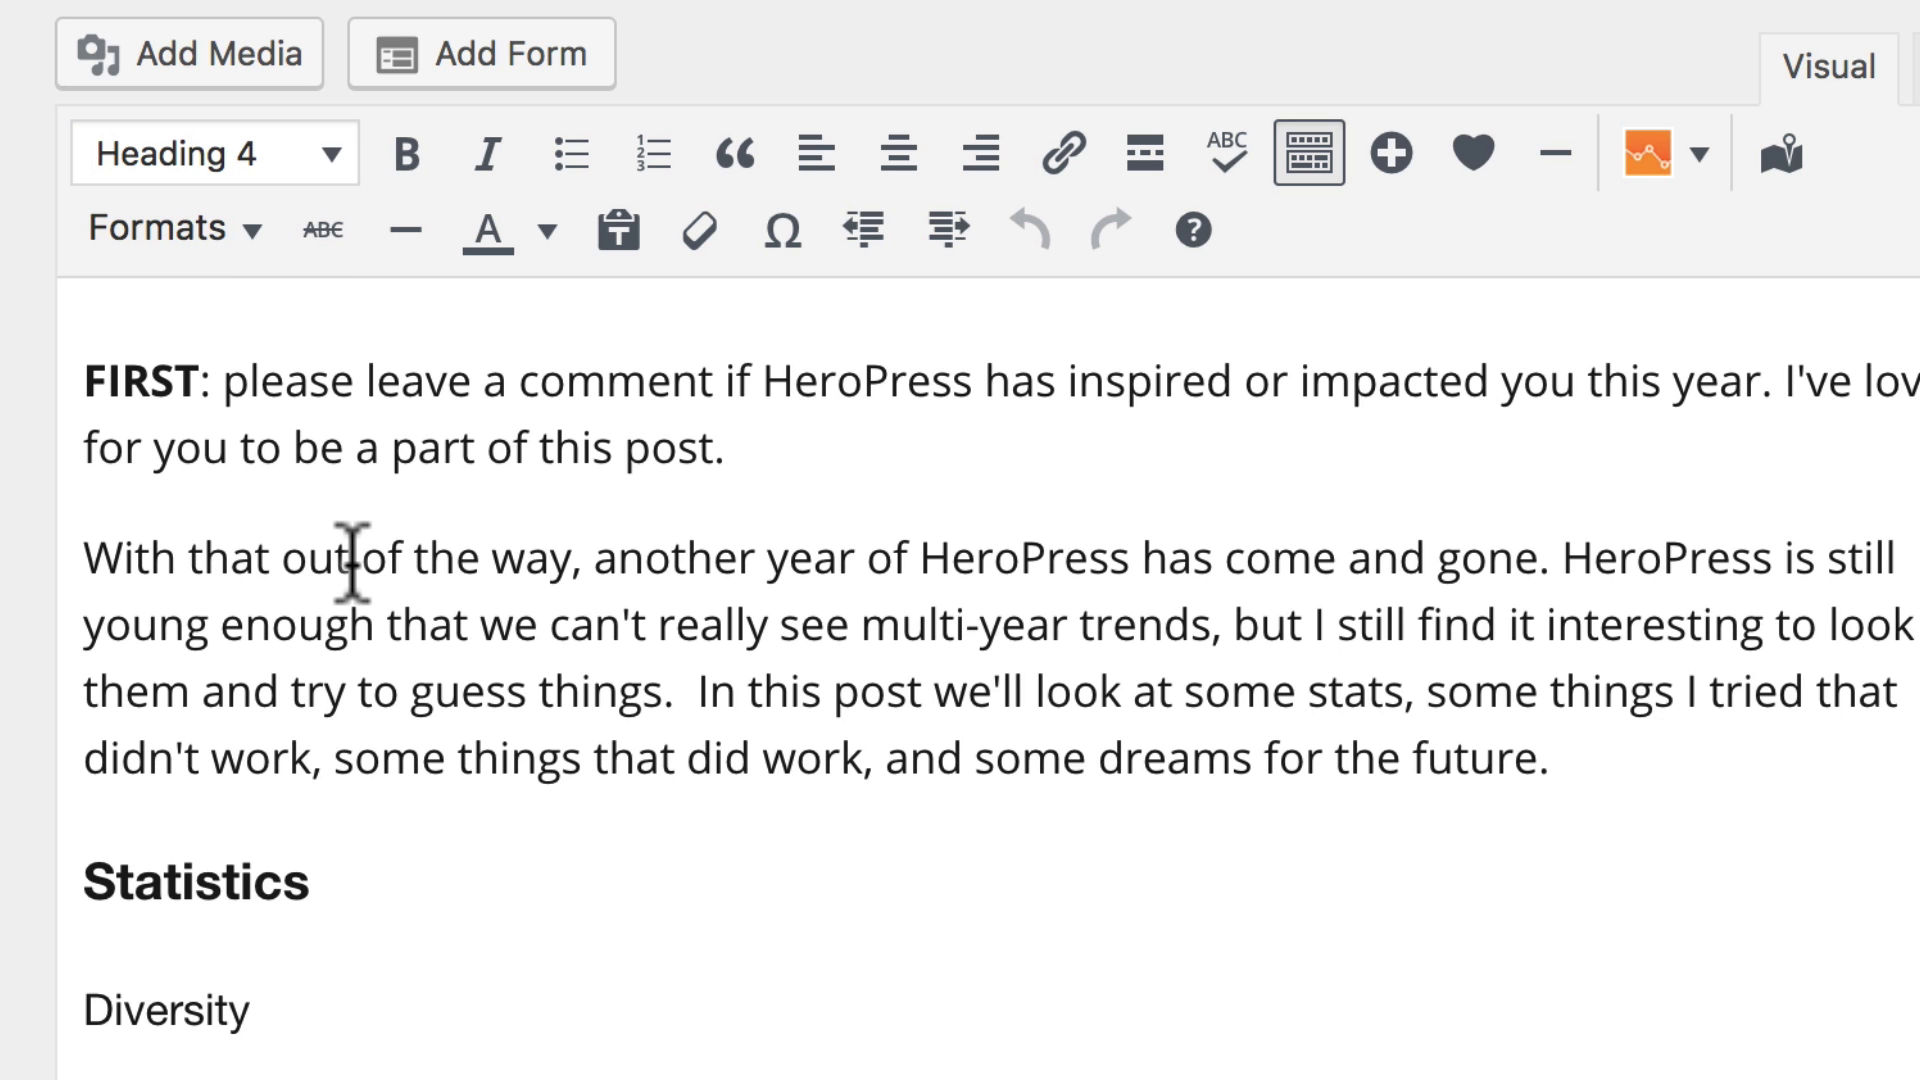
left_click(352, 560)
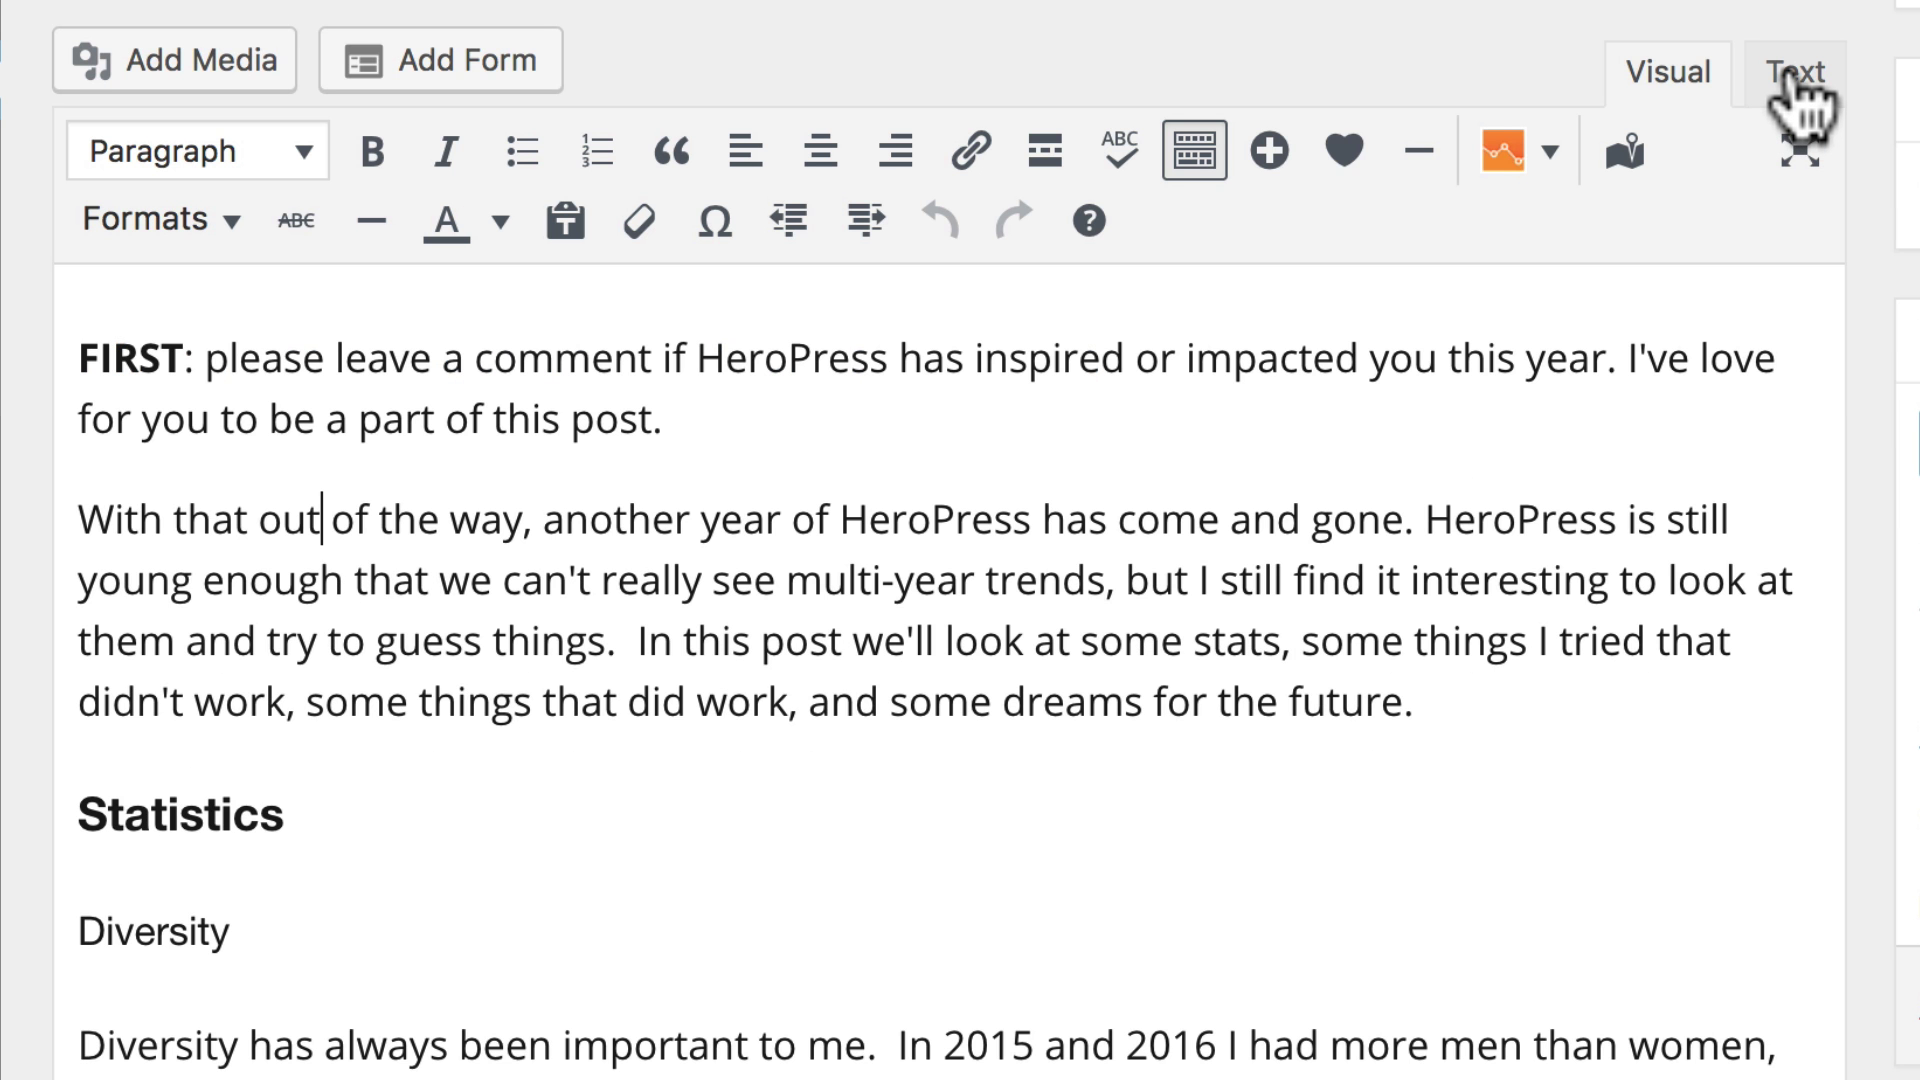
left_click(1795, 75)
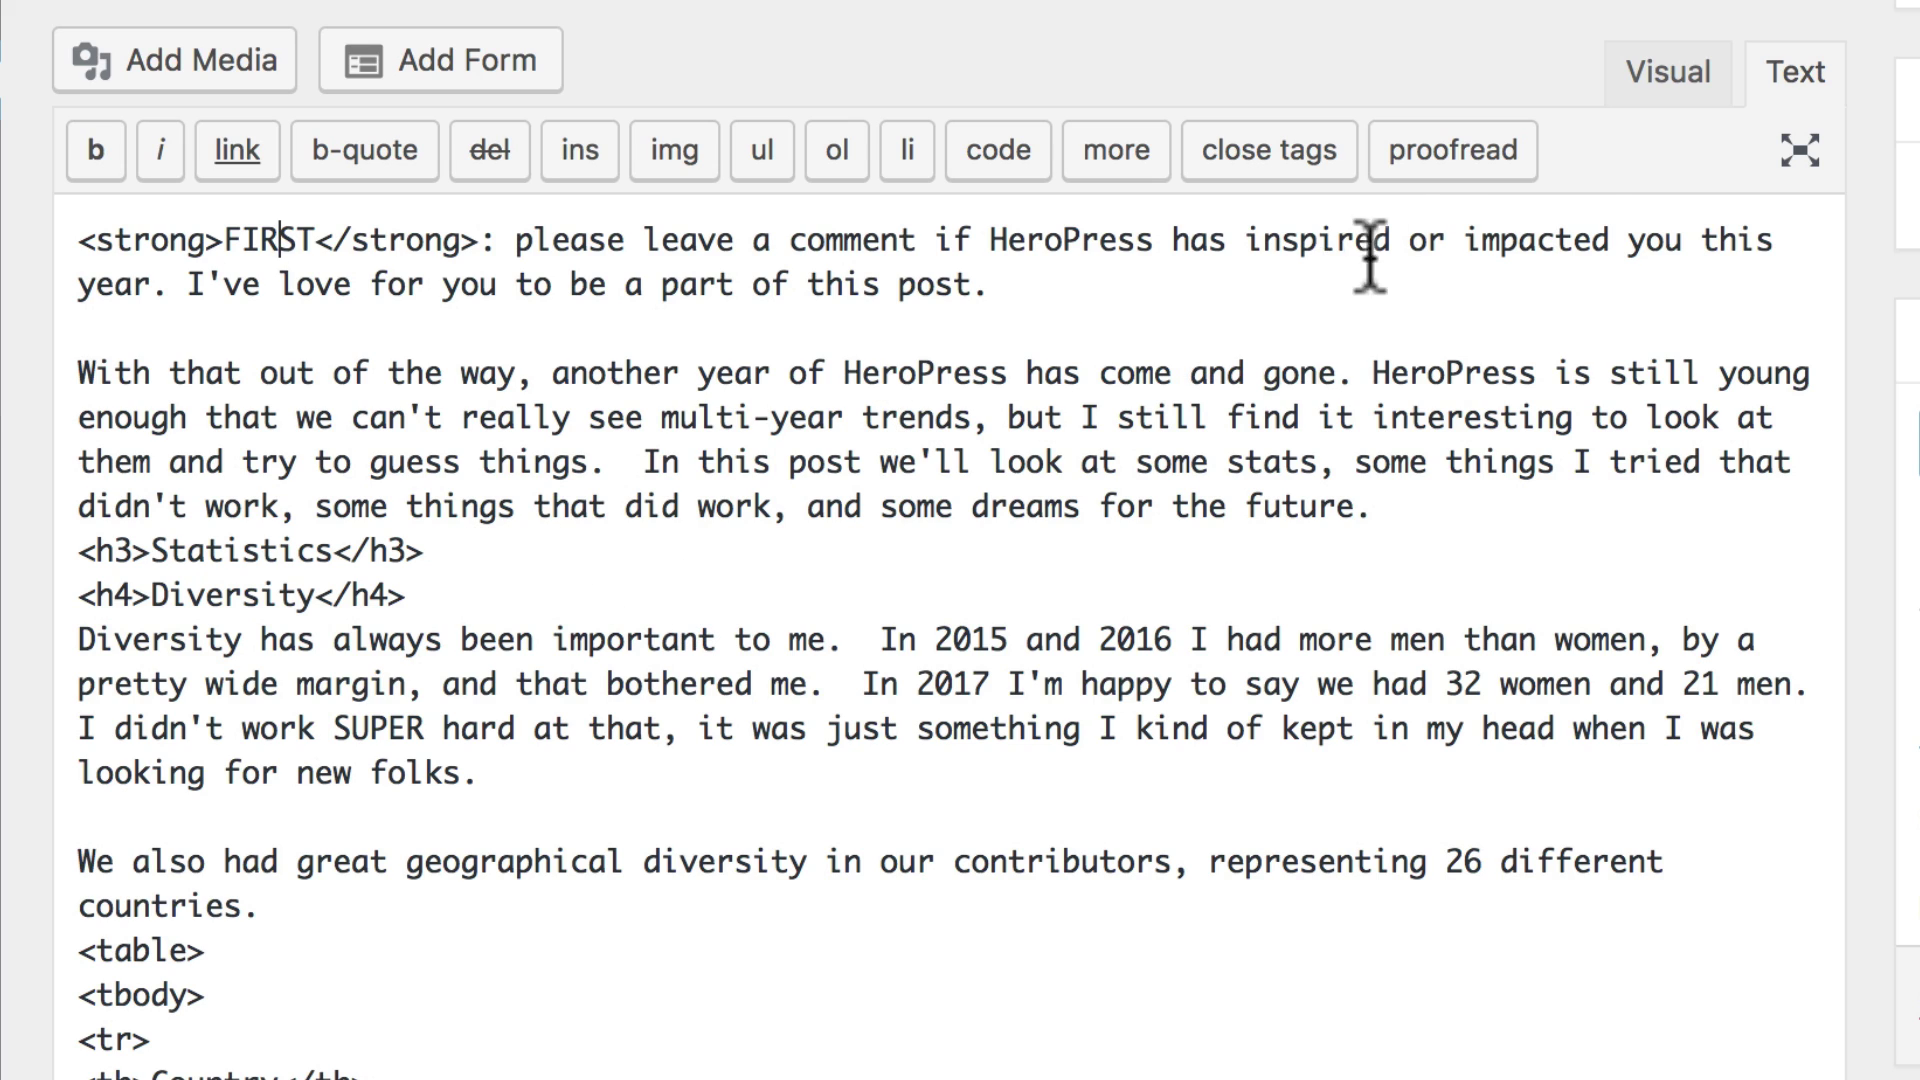
- Return the editor to Visual view and place the caret in the Diversity heading
left_click(1661, 85)
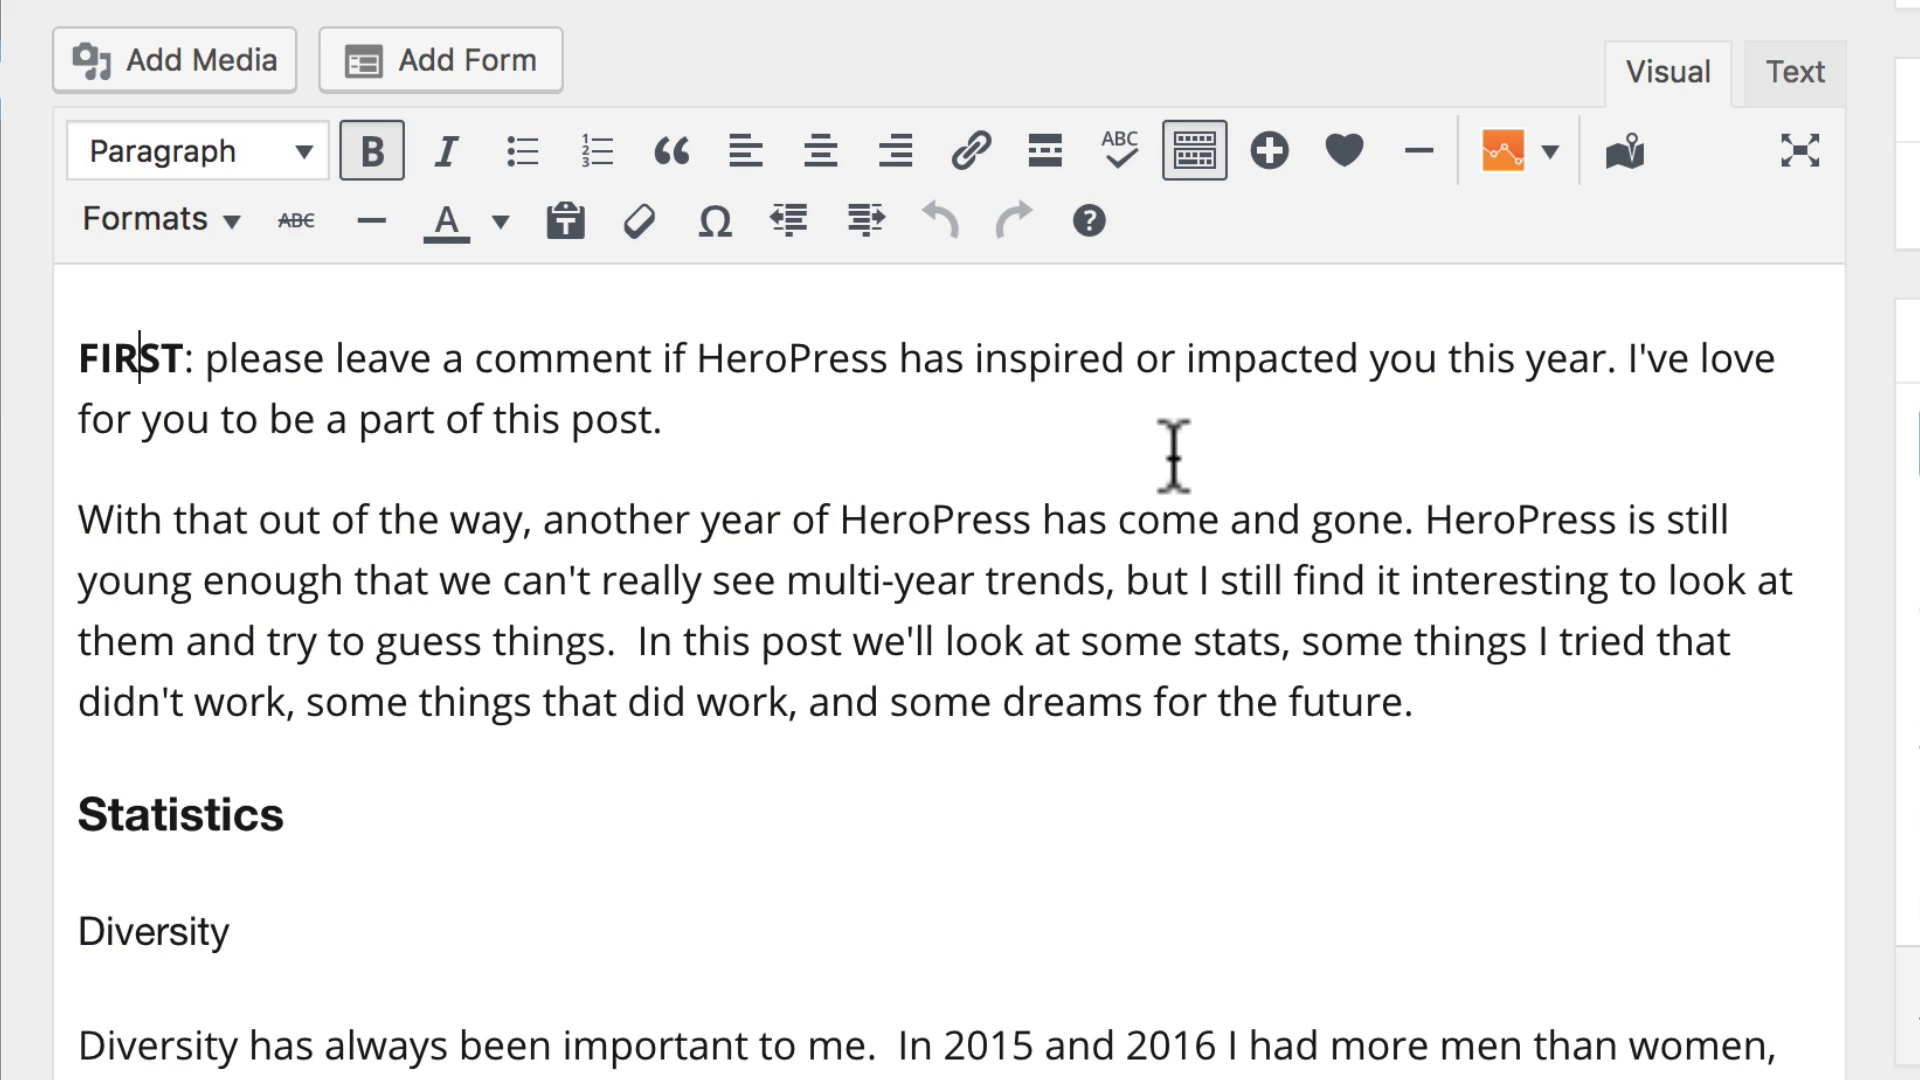
left_click(143, 932)
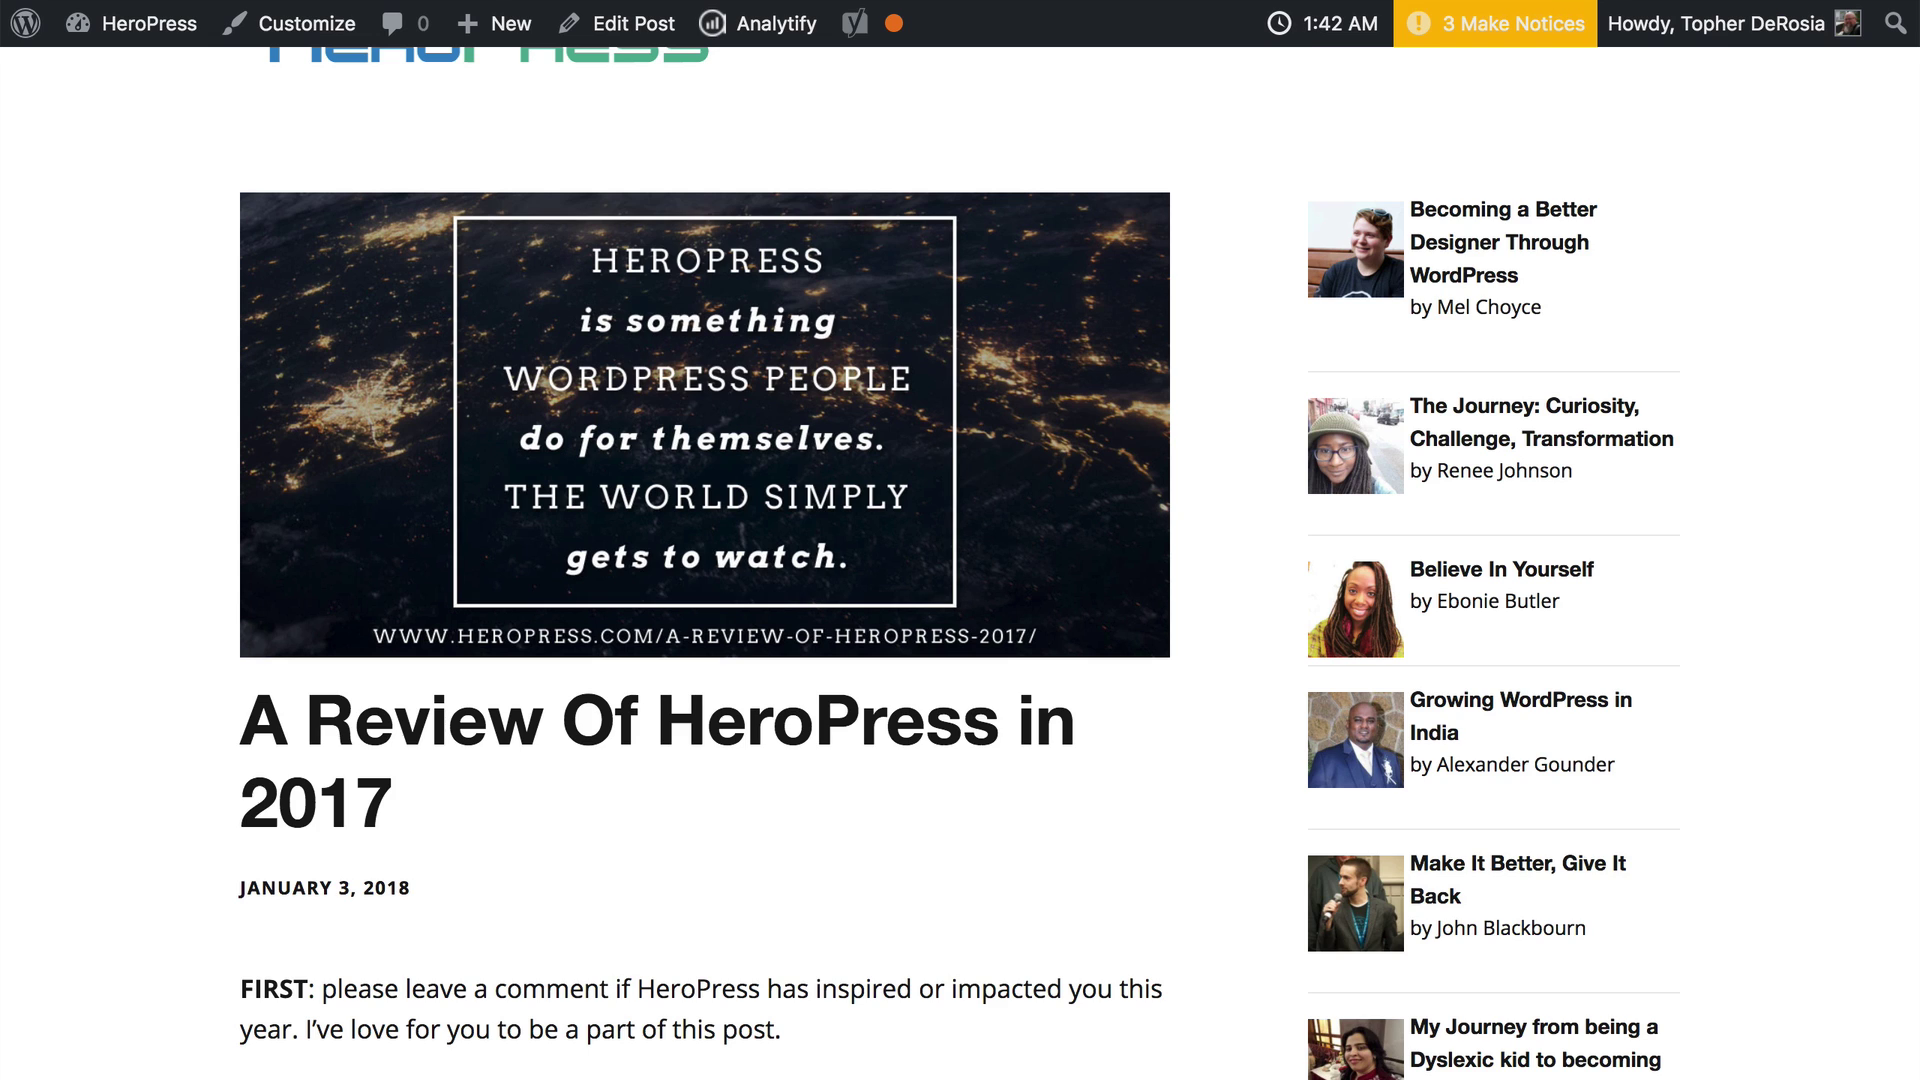
- Scroll down through the live 'A Review Of HeroPress in 2017' post
scroll(212, 296, "down", 10)
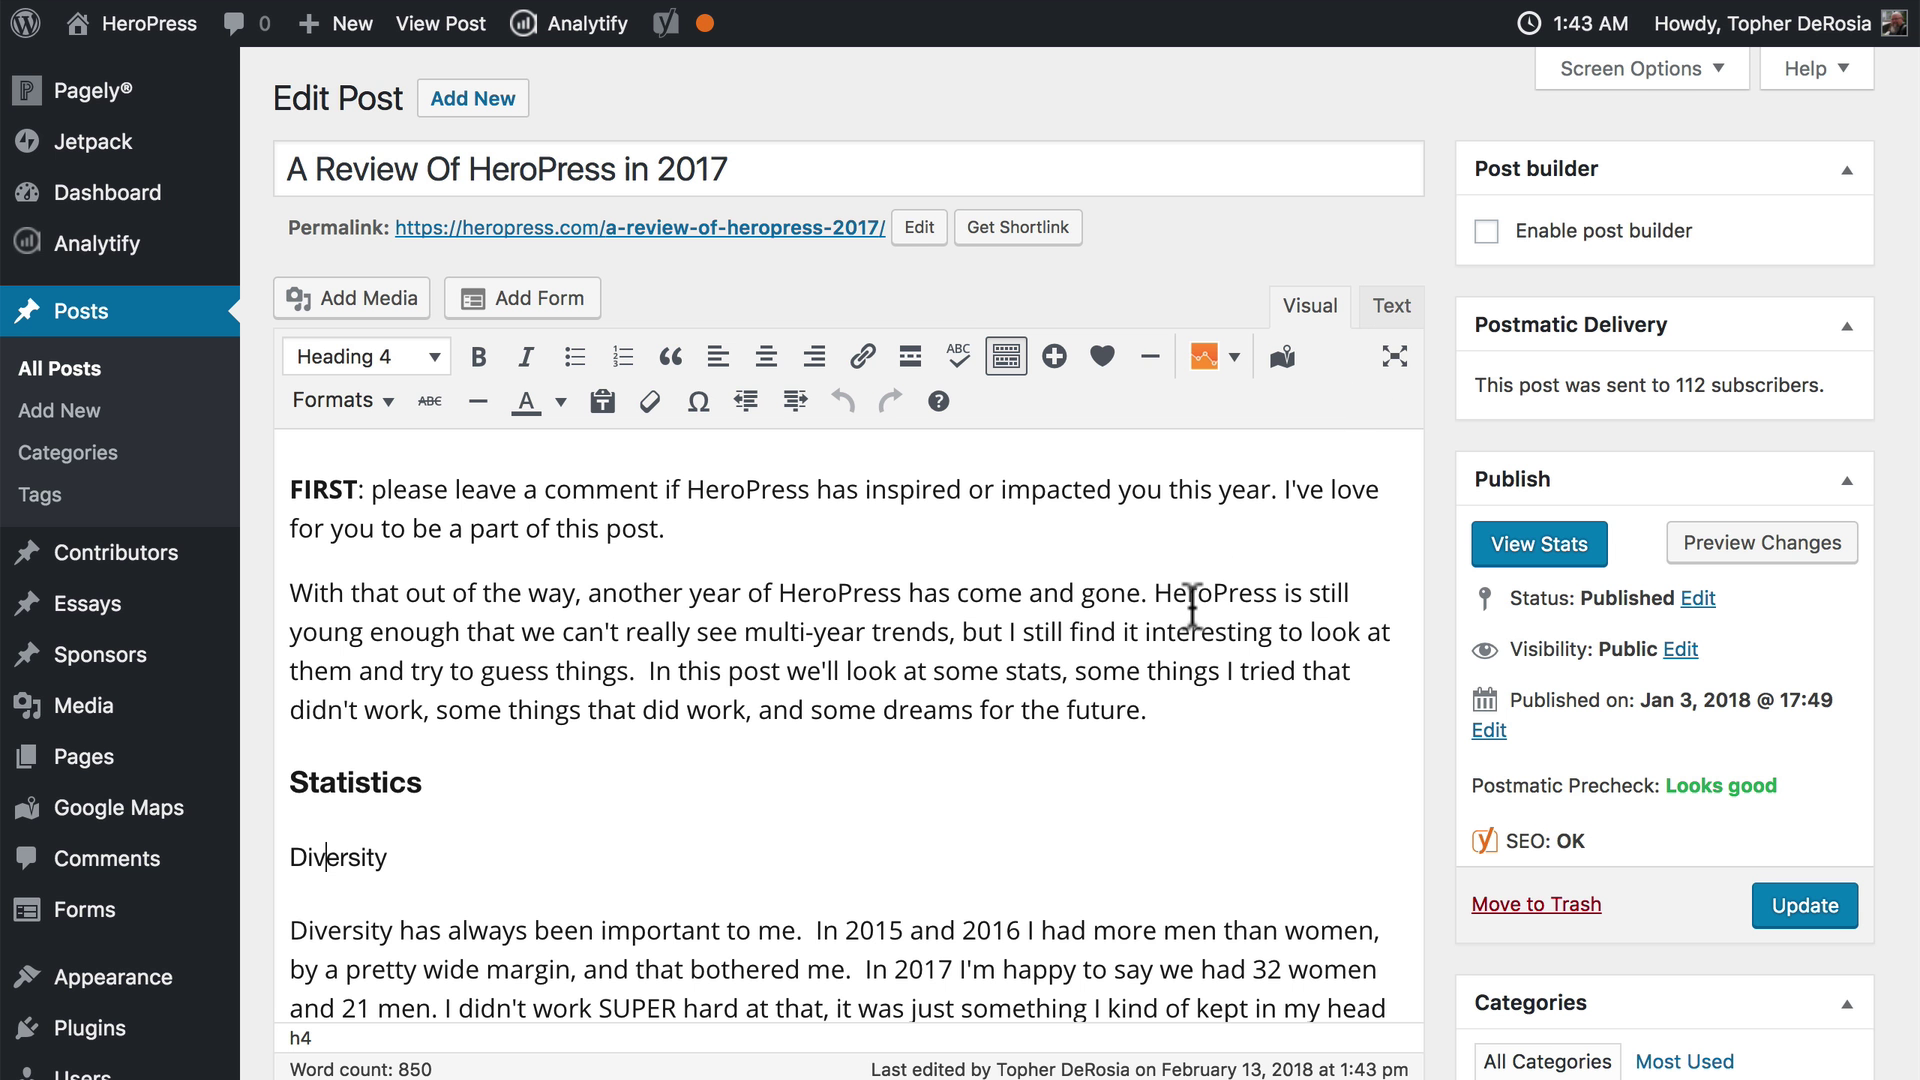
scroll(1192, 605, "down", 4)
- Switch to Text view and scroll down to the country table and country_traffic.png image markup
scroll(1192, 605, "down", 5)
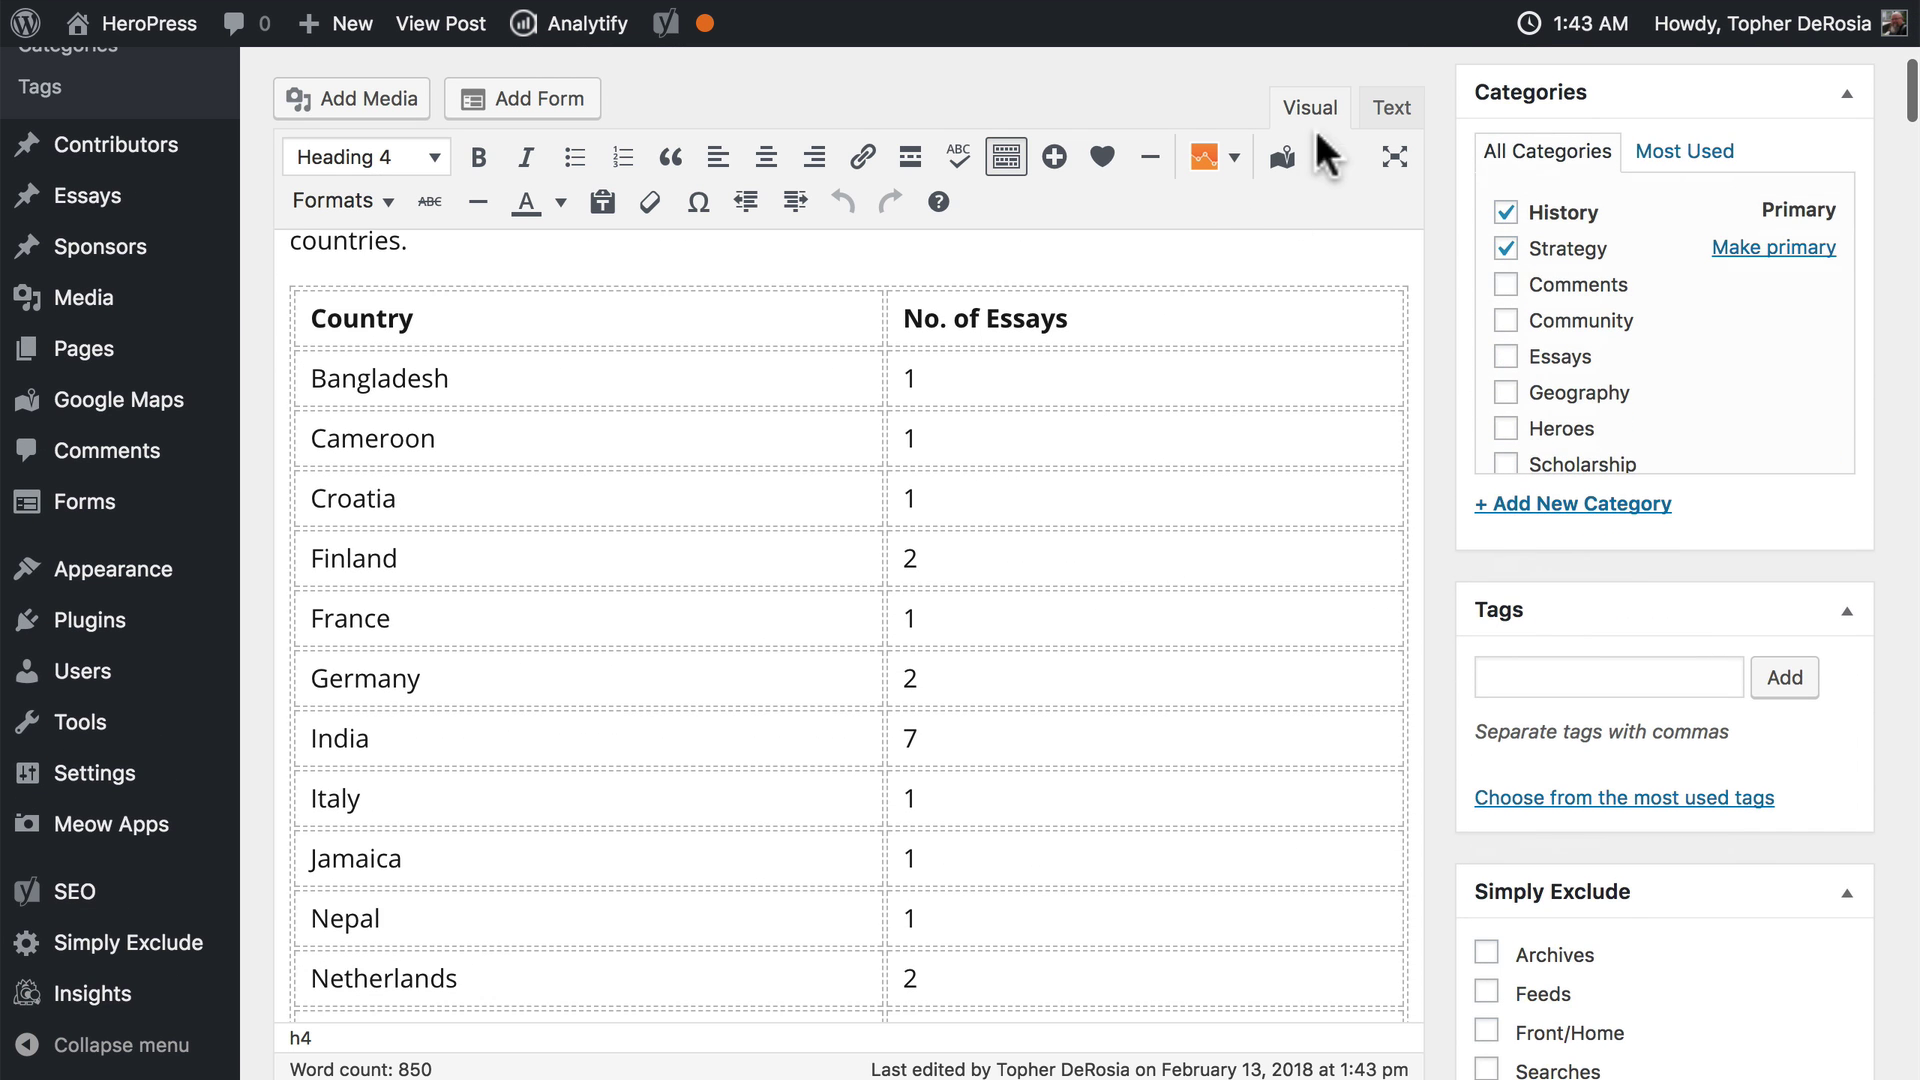
left_click(1390, 112)
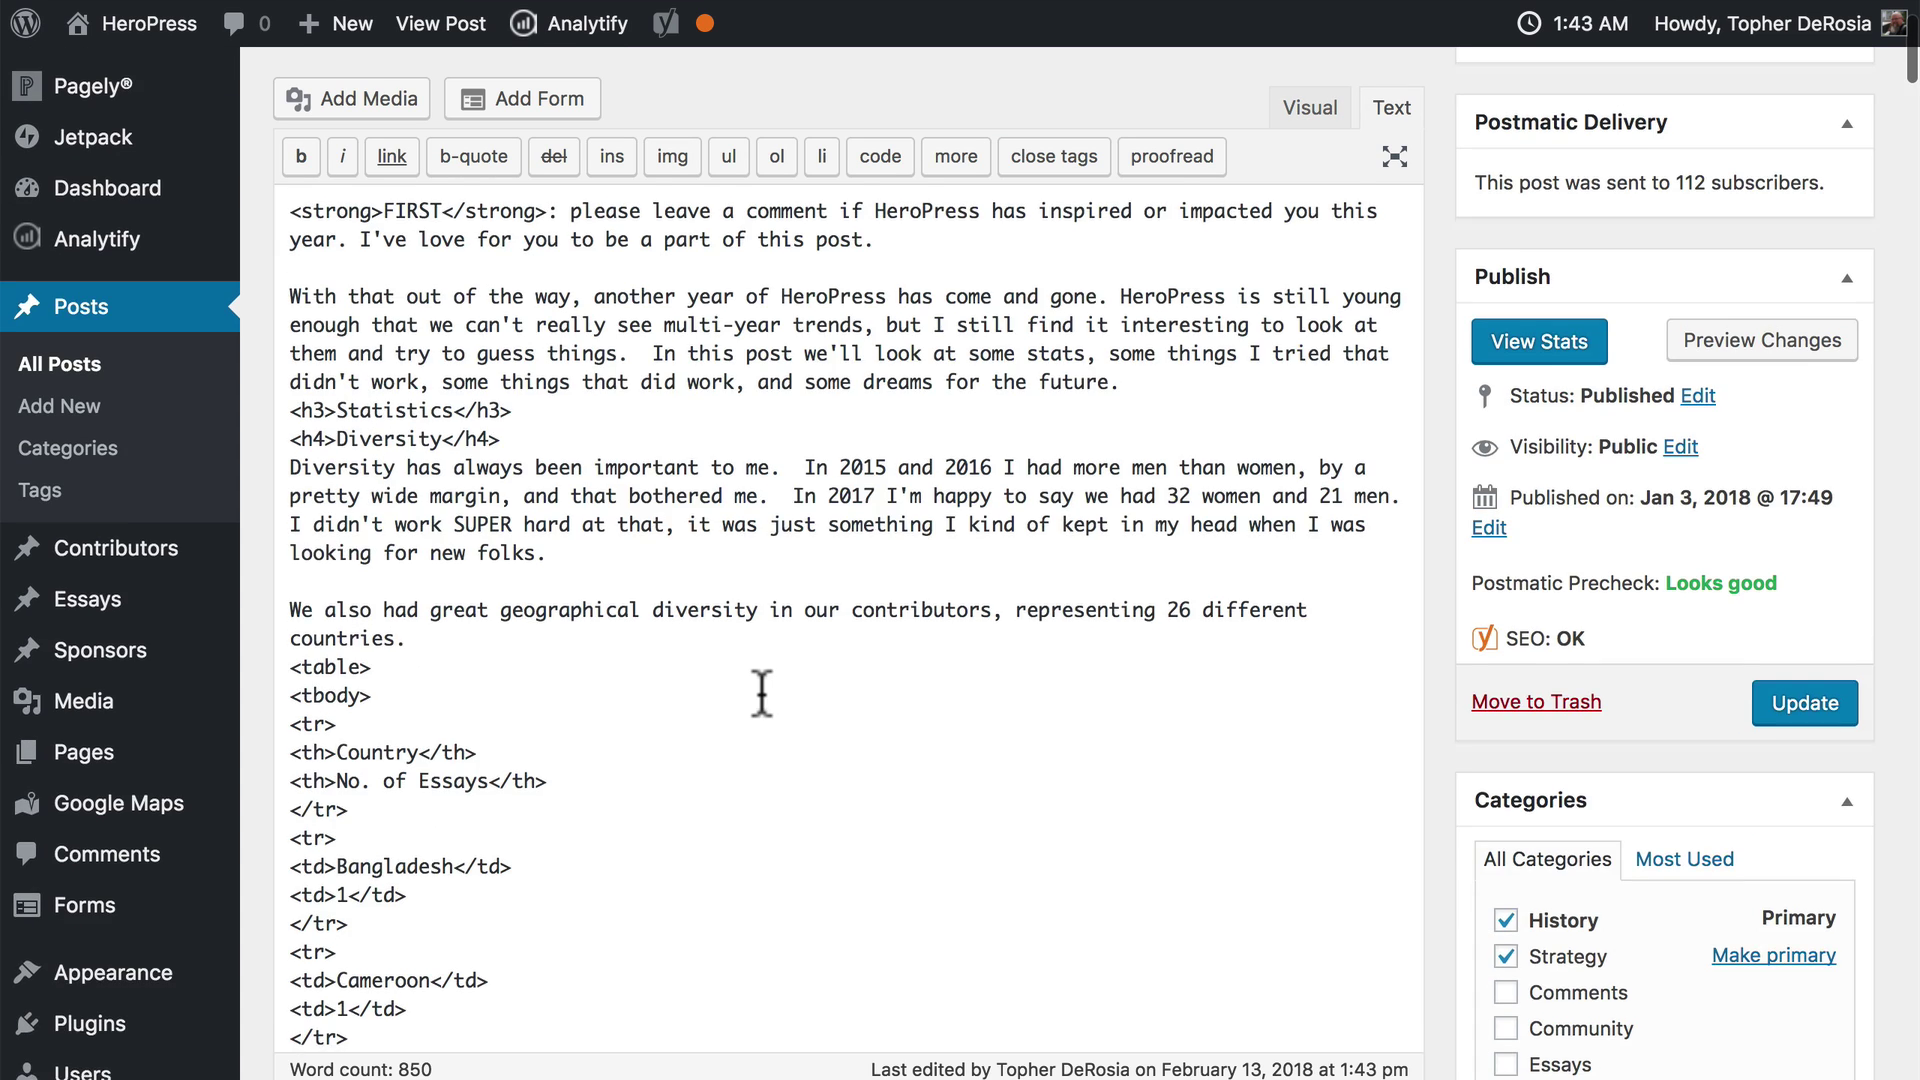
scroll(505, 530, "down", 4)
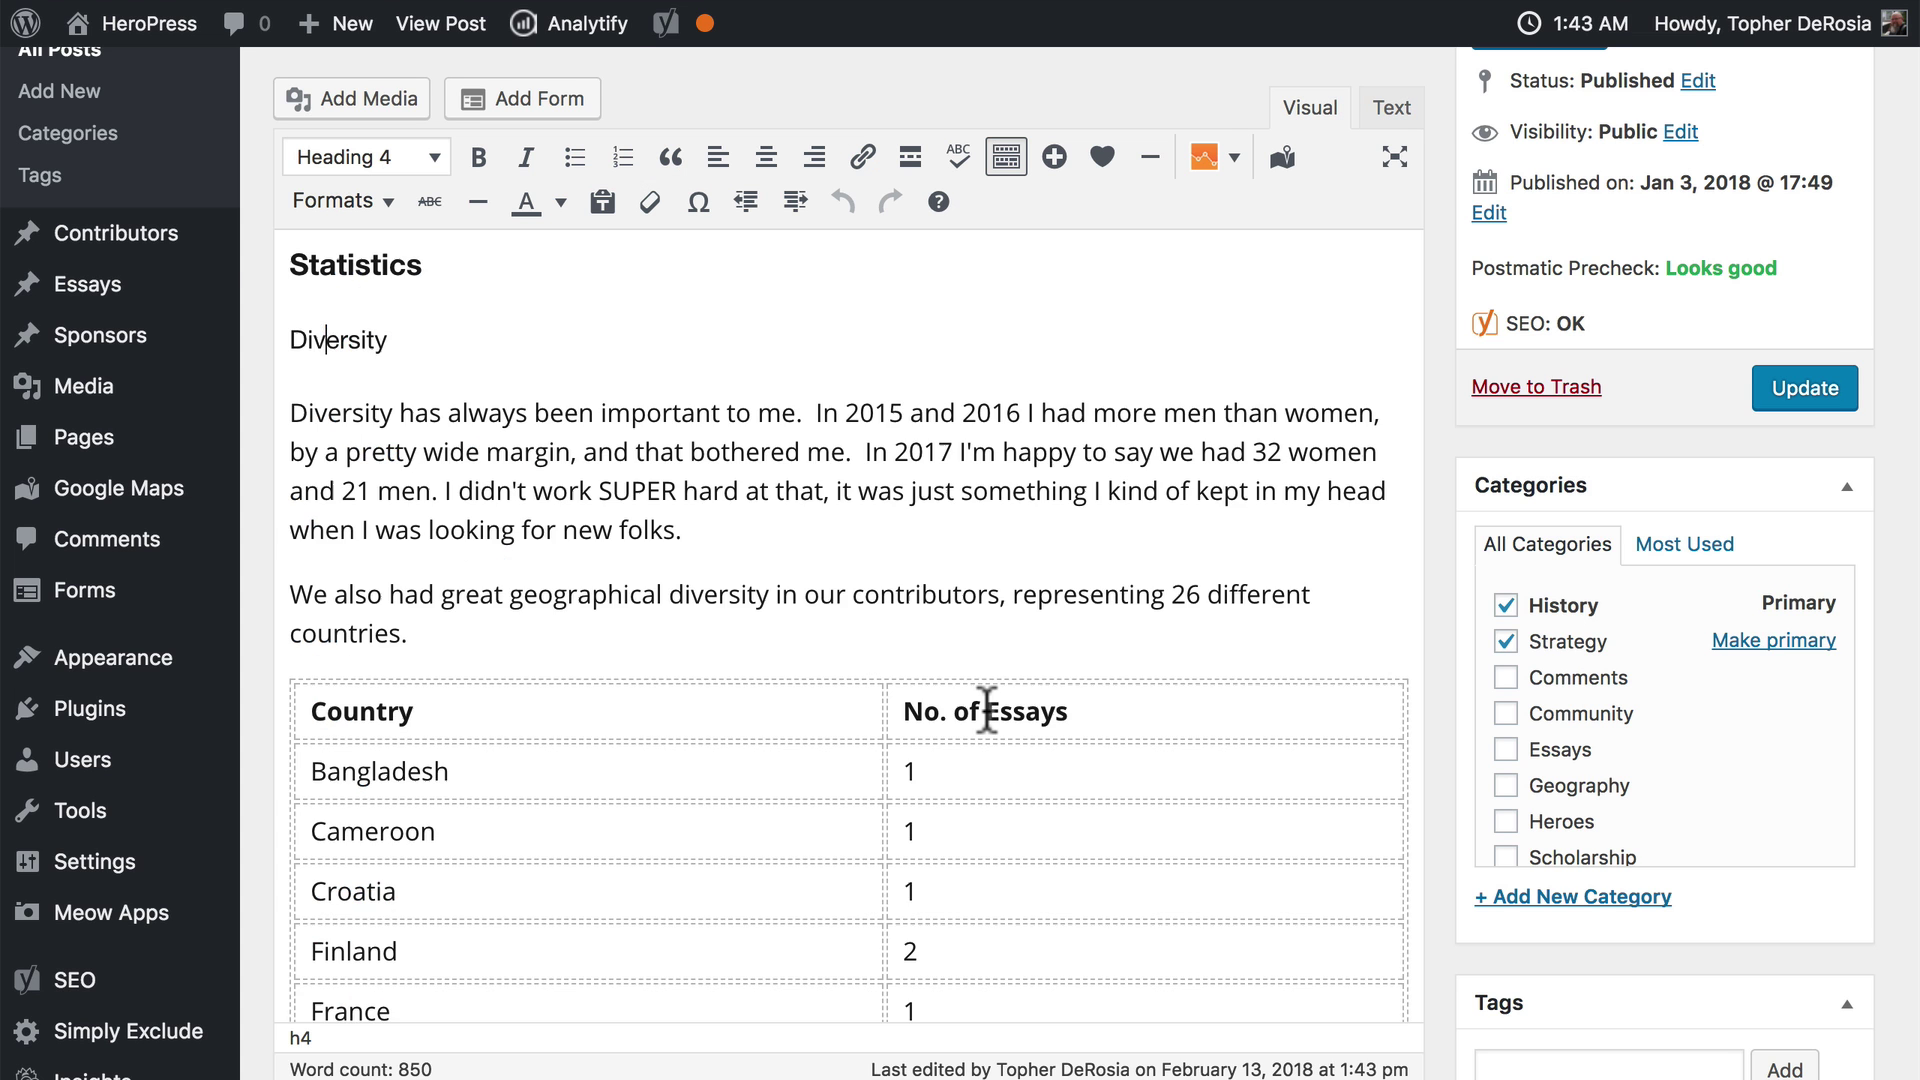
scroll(998, 707, "down", 20)
scroll(987, 710, "down", 5)
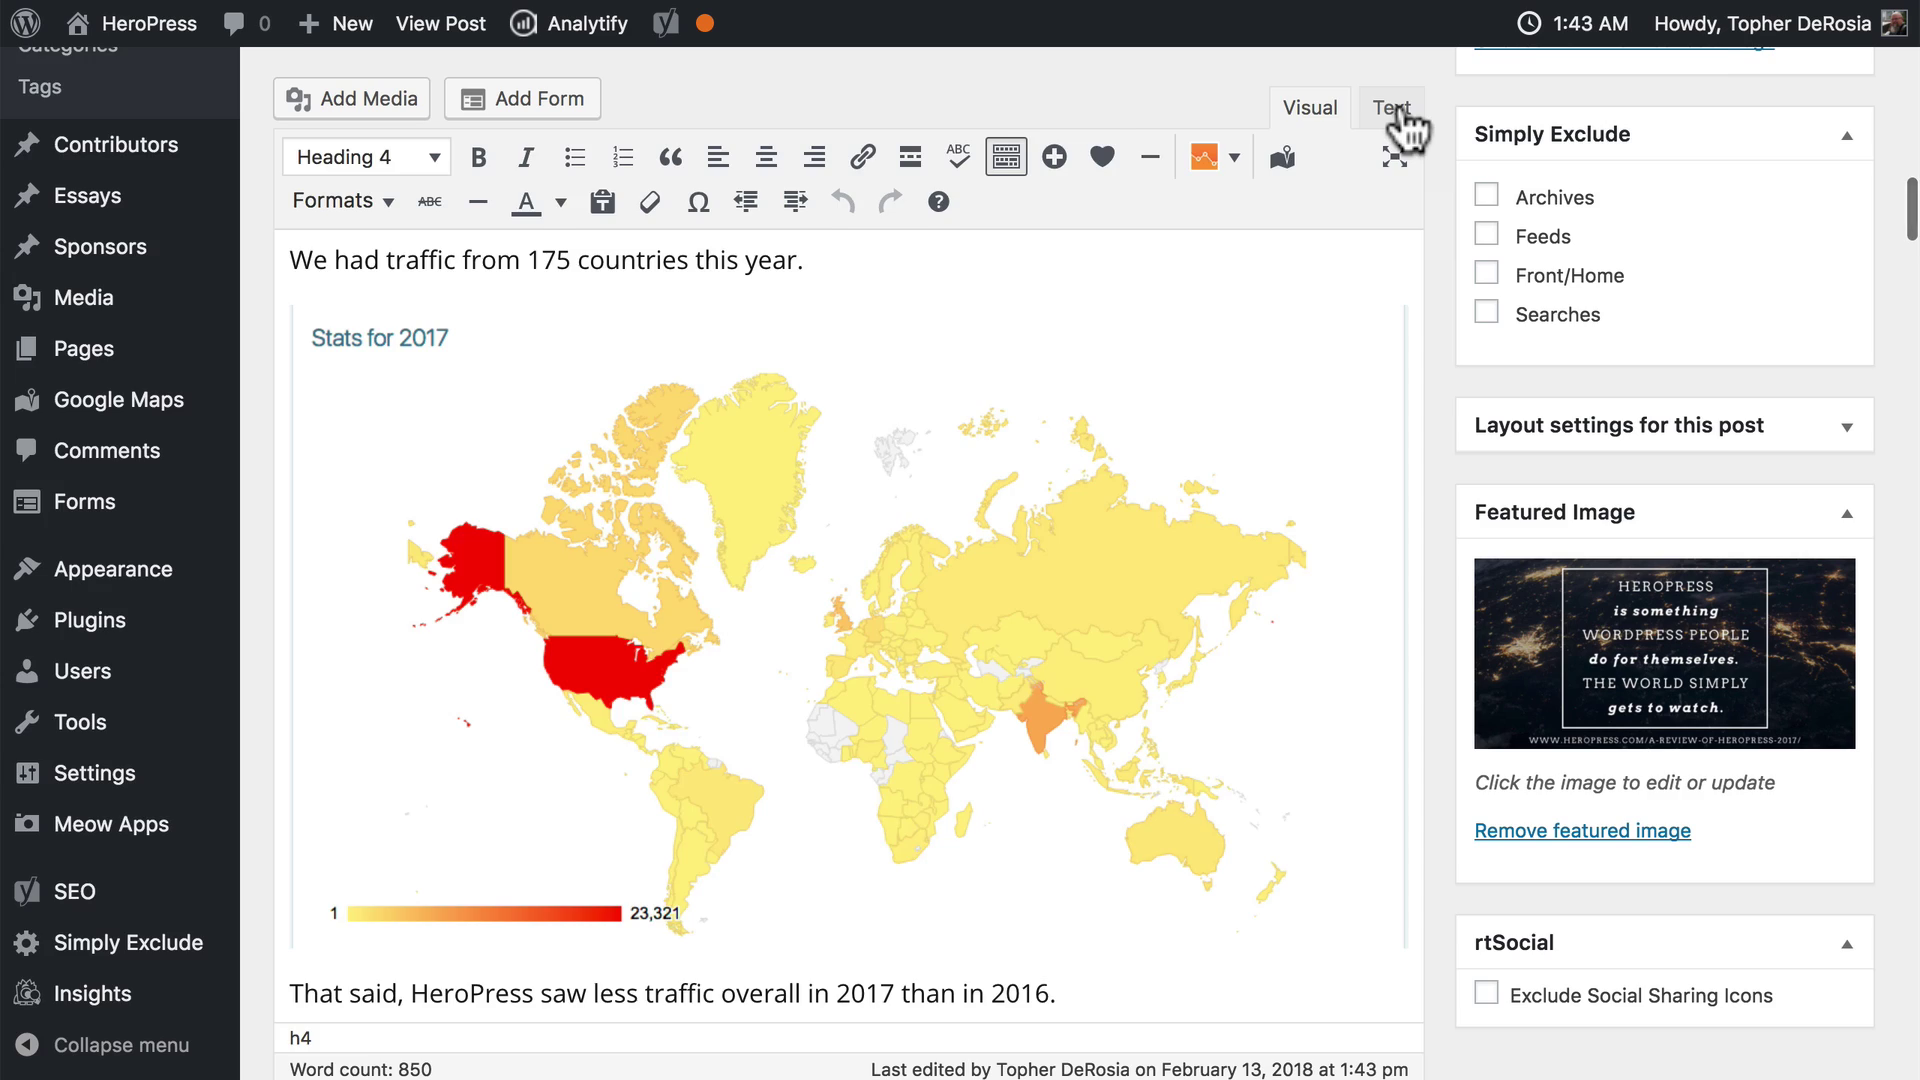
left_click(1397, 115)
scroll(1000, 482, "down", 15)
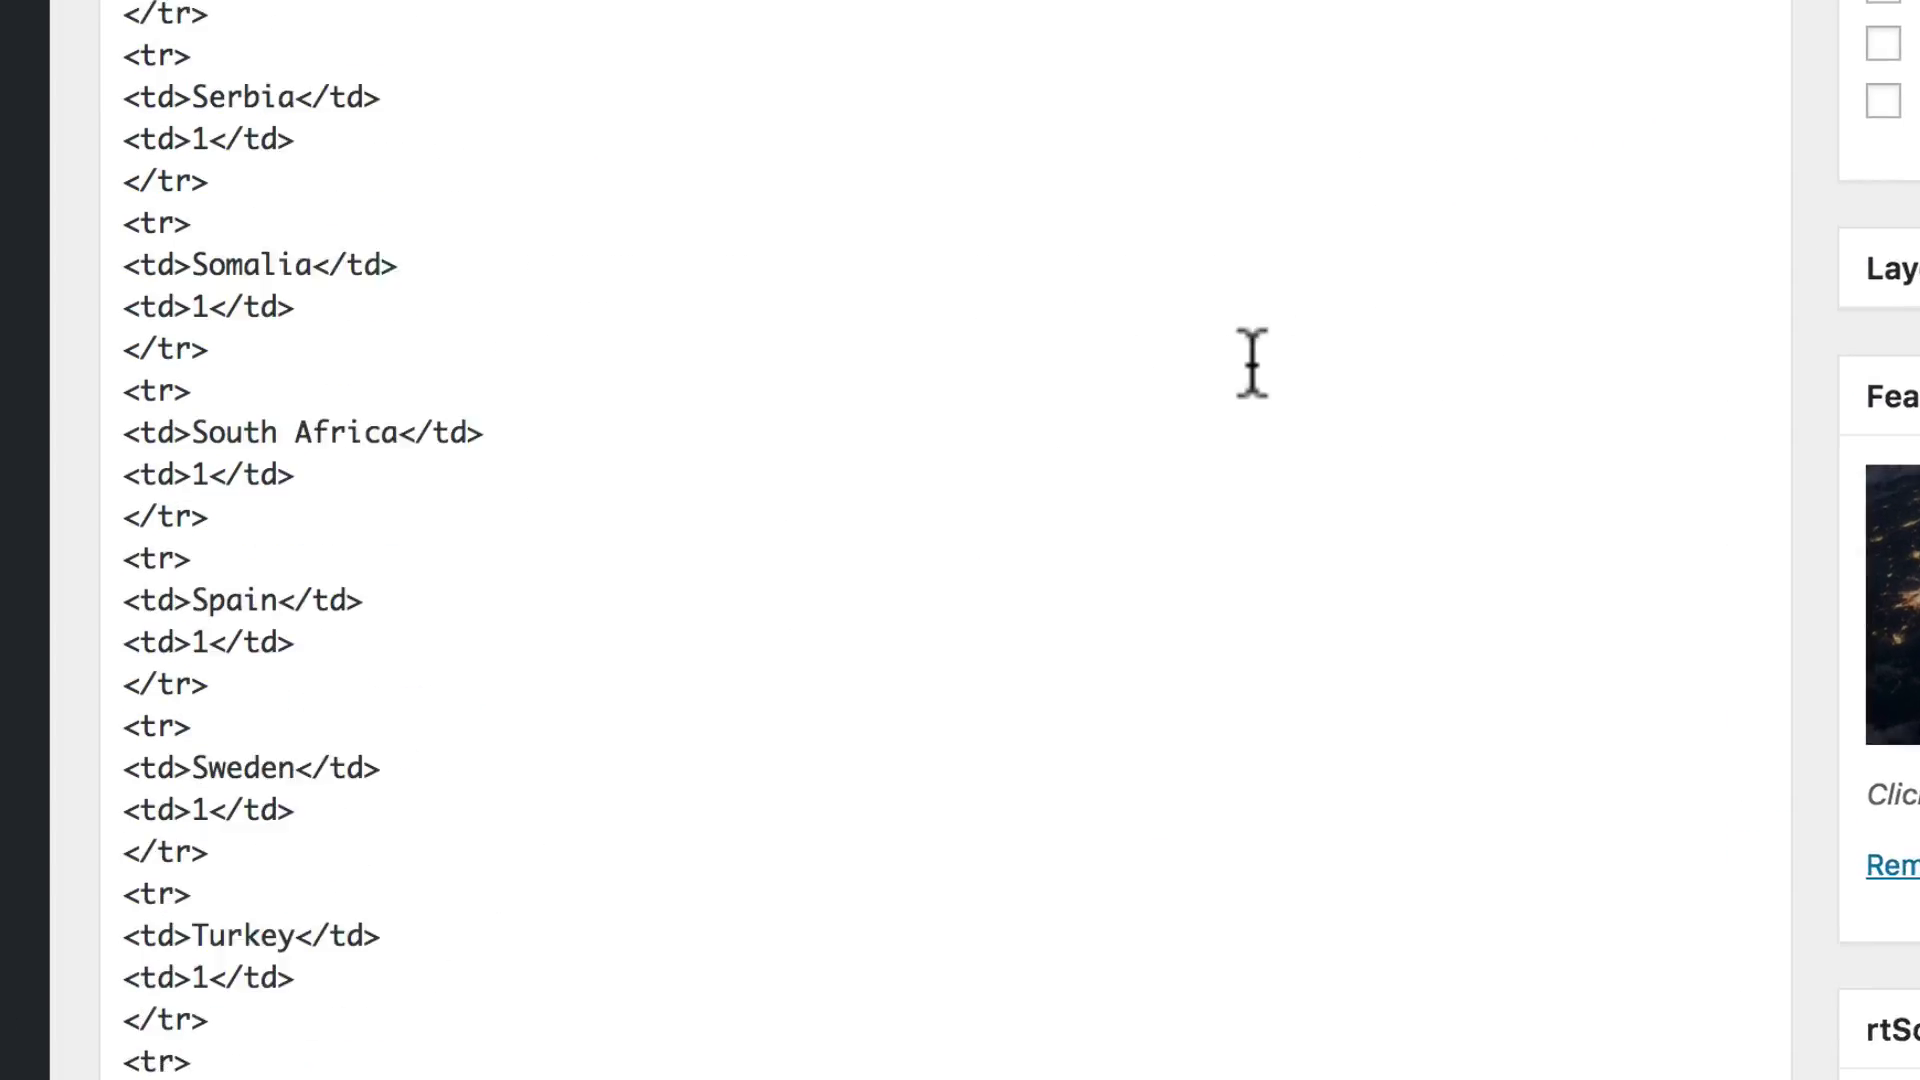
scroll(1252, 362, "down", 10)
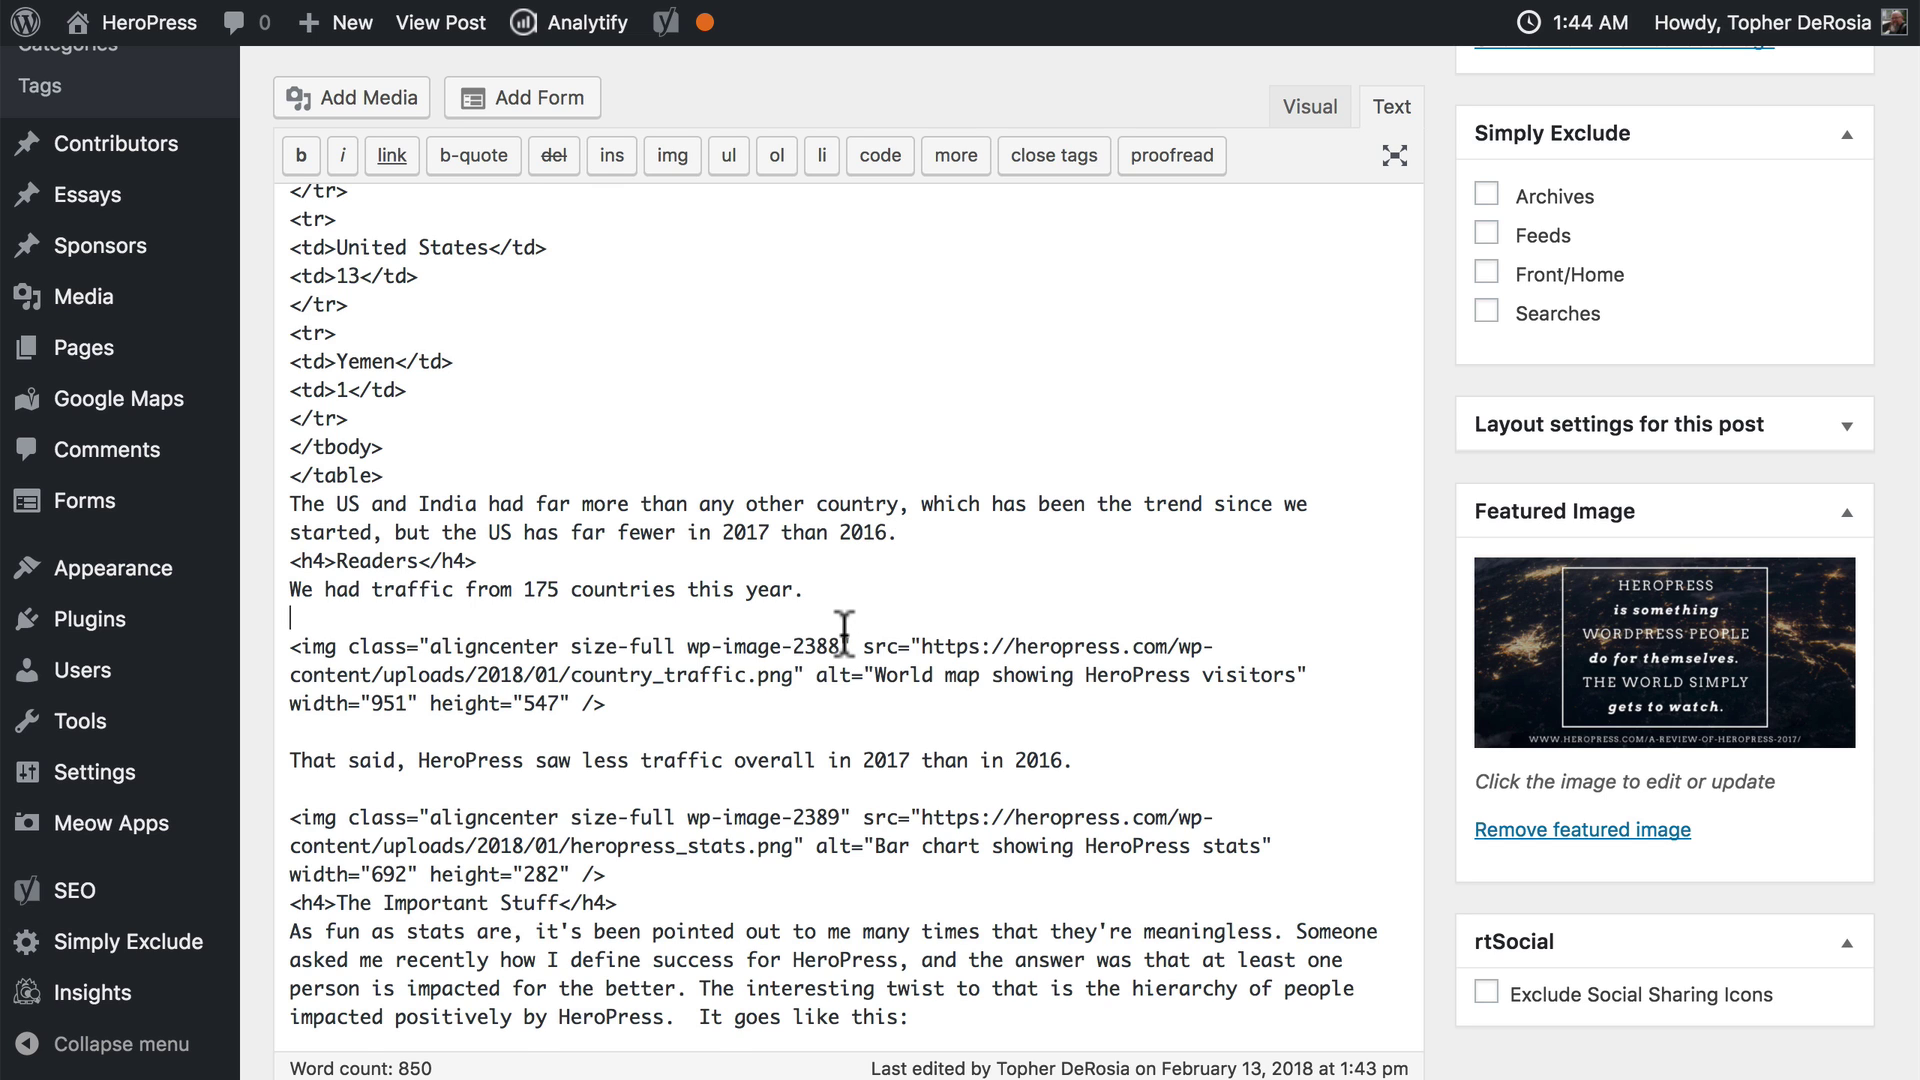
scroll(845, 630, "down", 5)
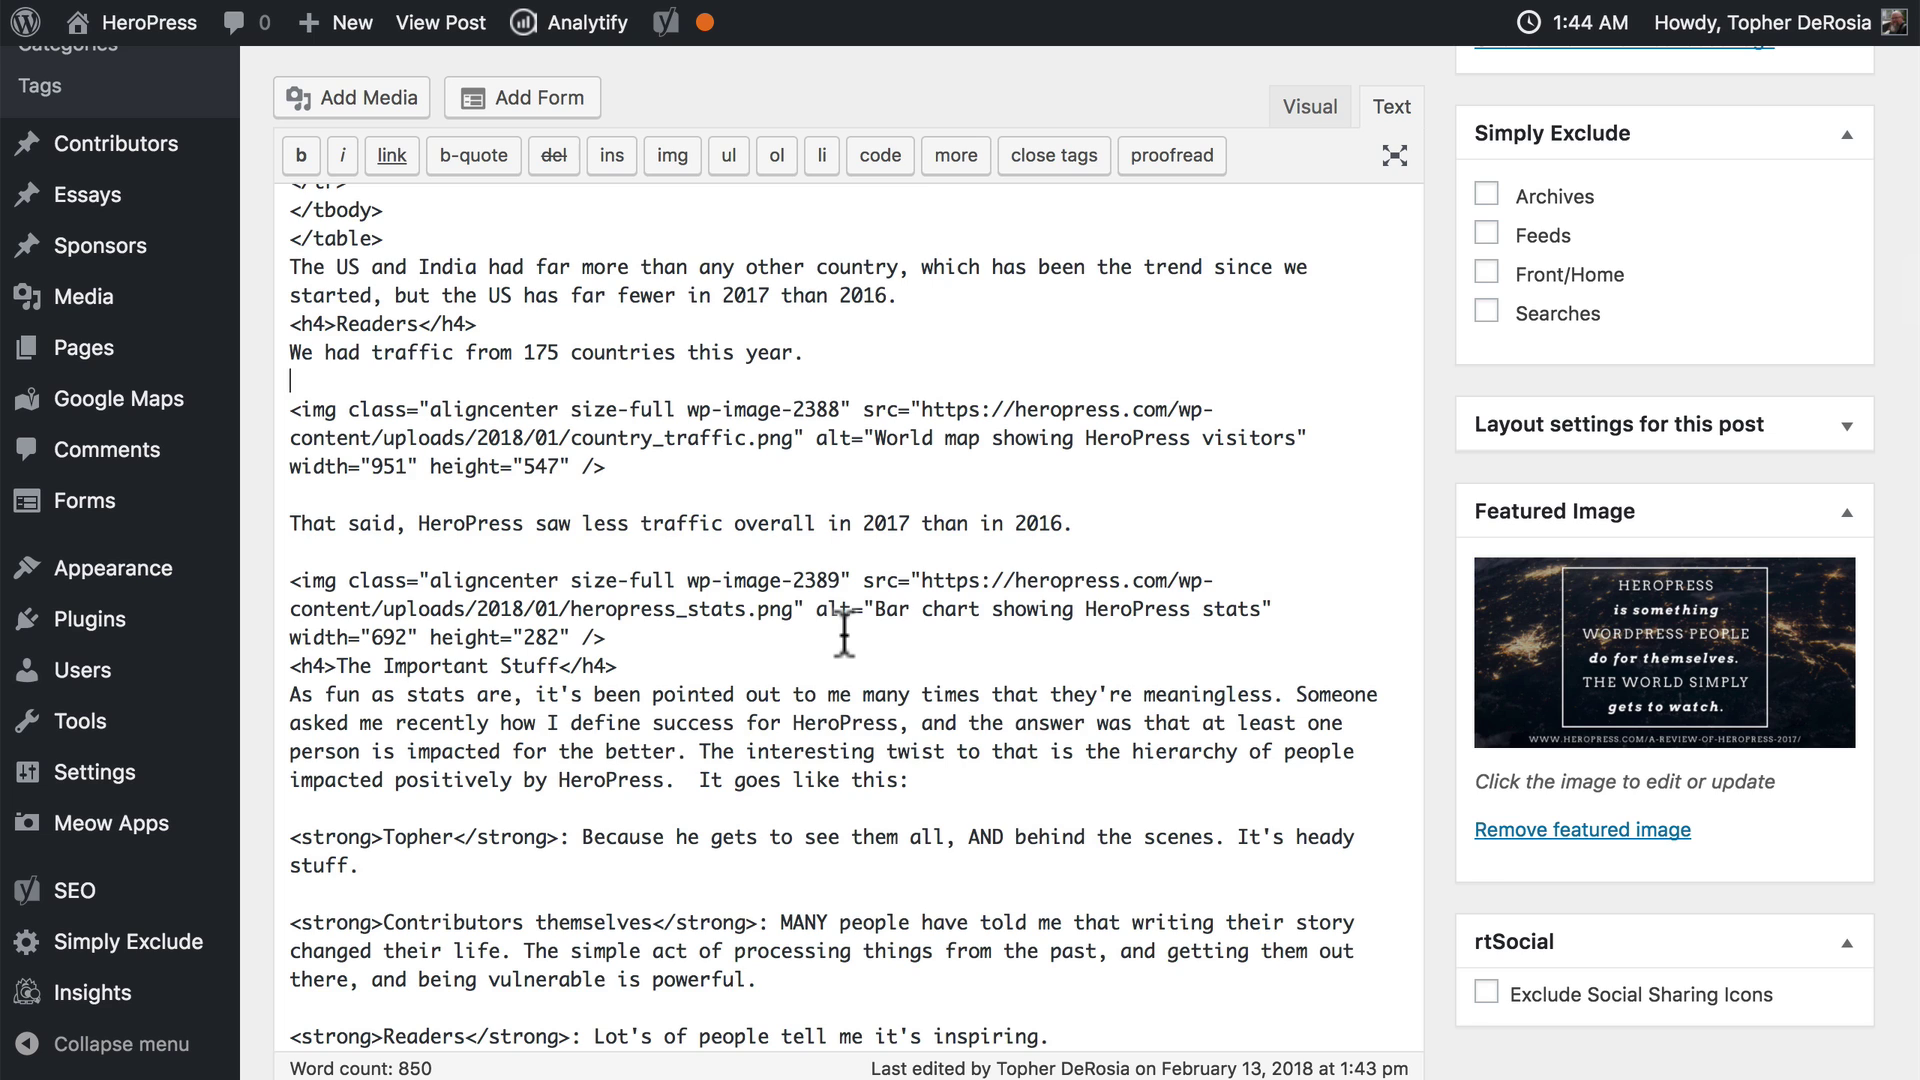
- Move the colon after Topher inside the strong tag and update the post
scroll(845, 630, "down", 3)
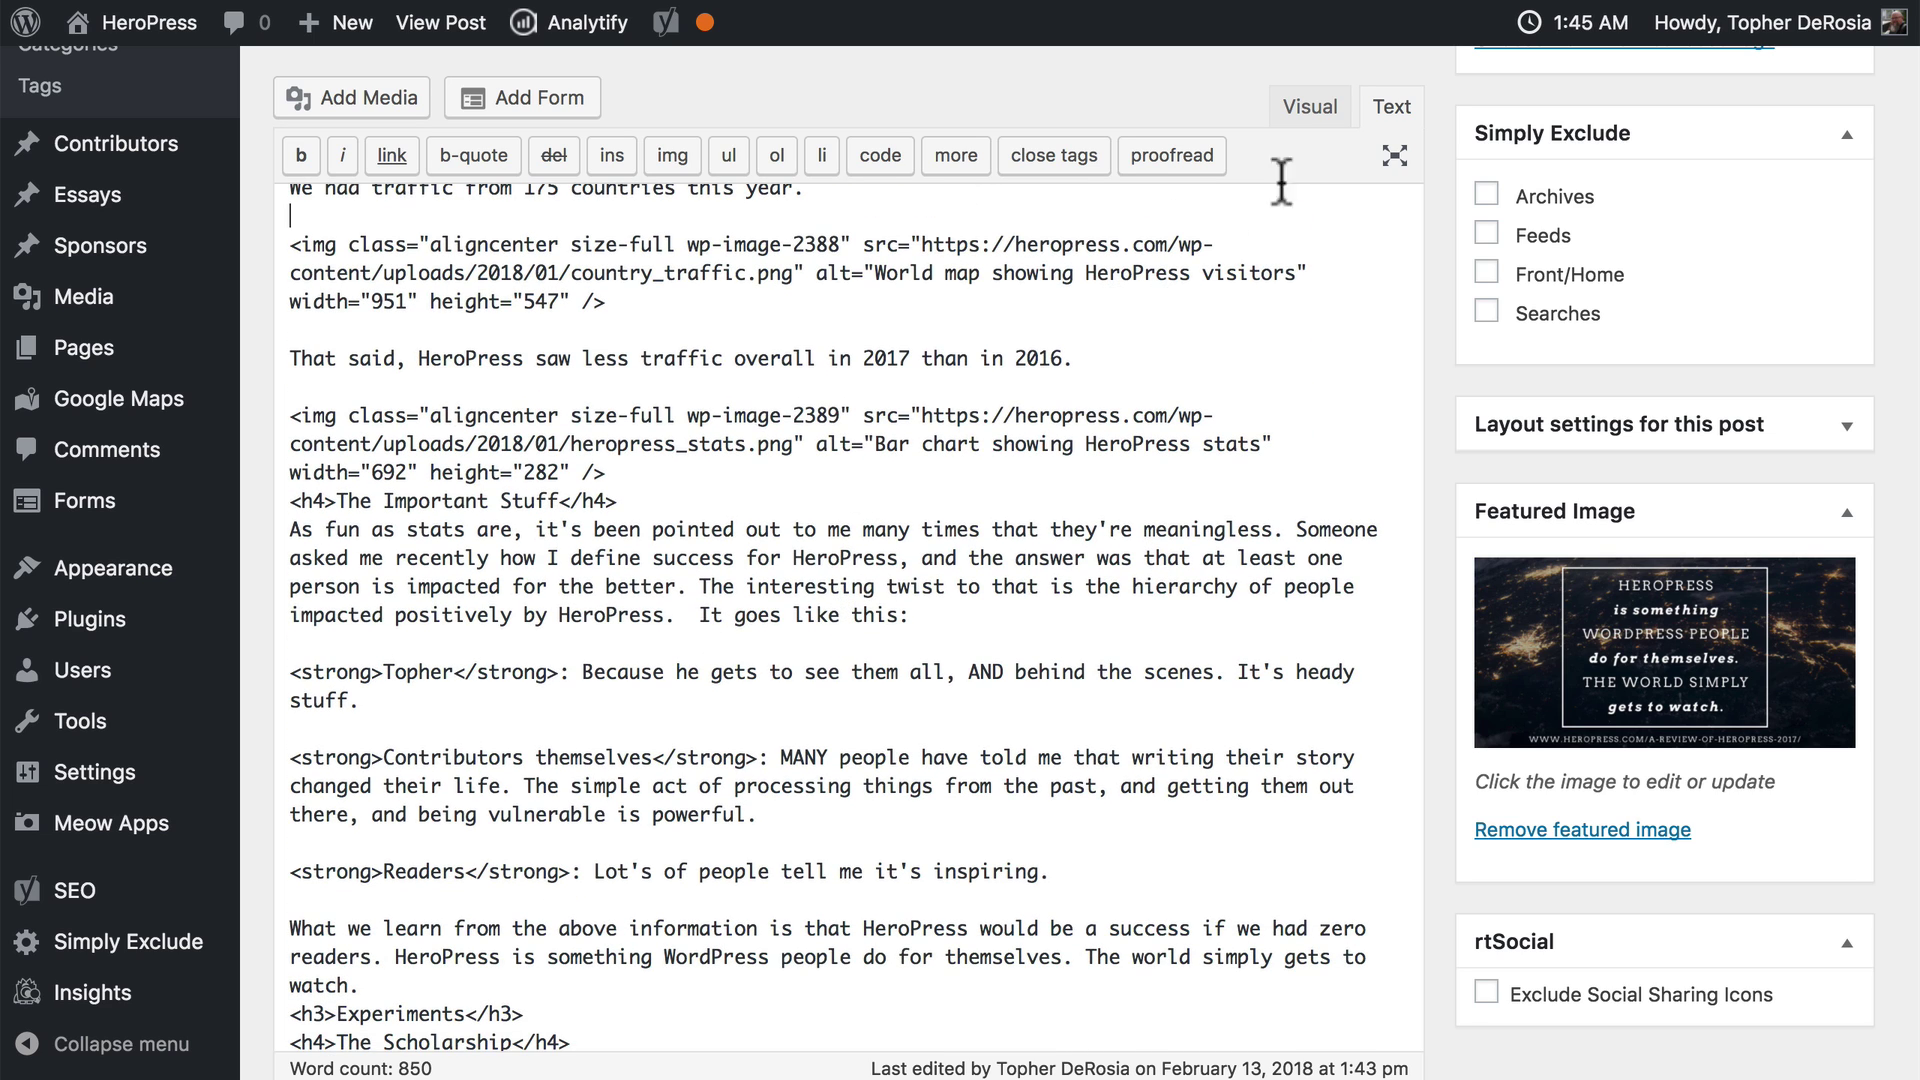
double_click(571, 672)
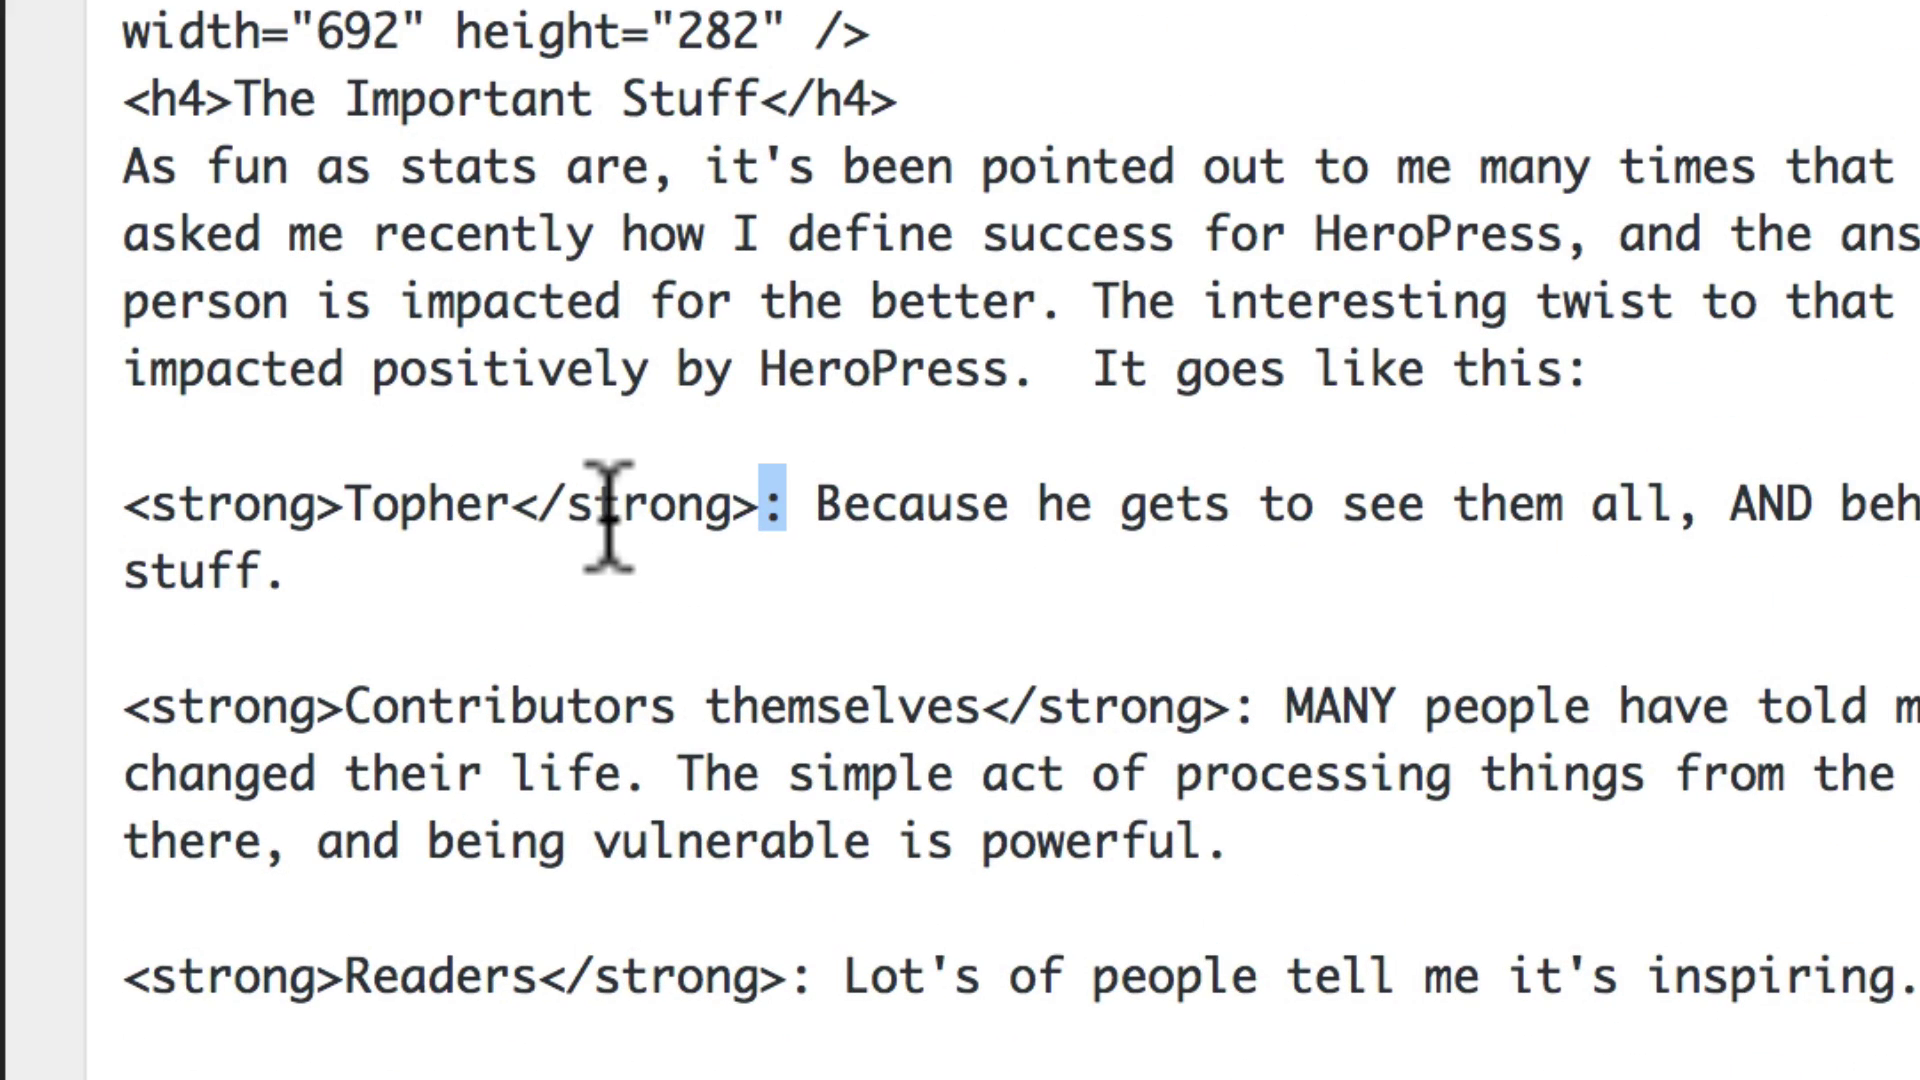
key("BackSpace")
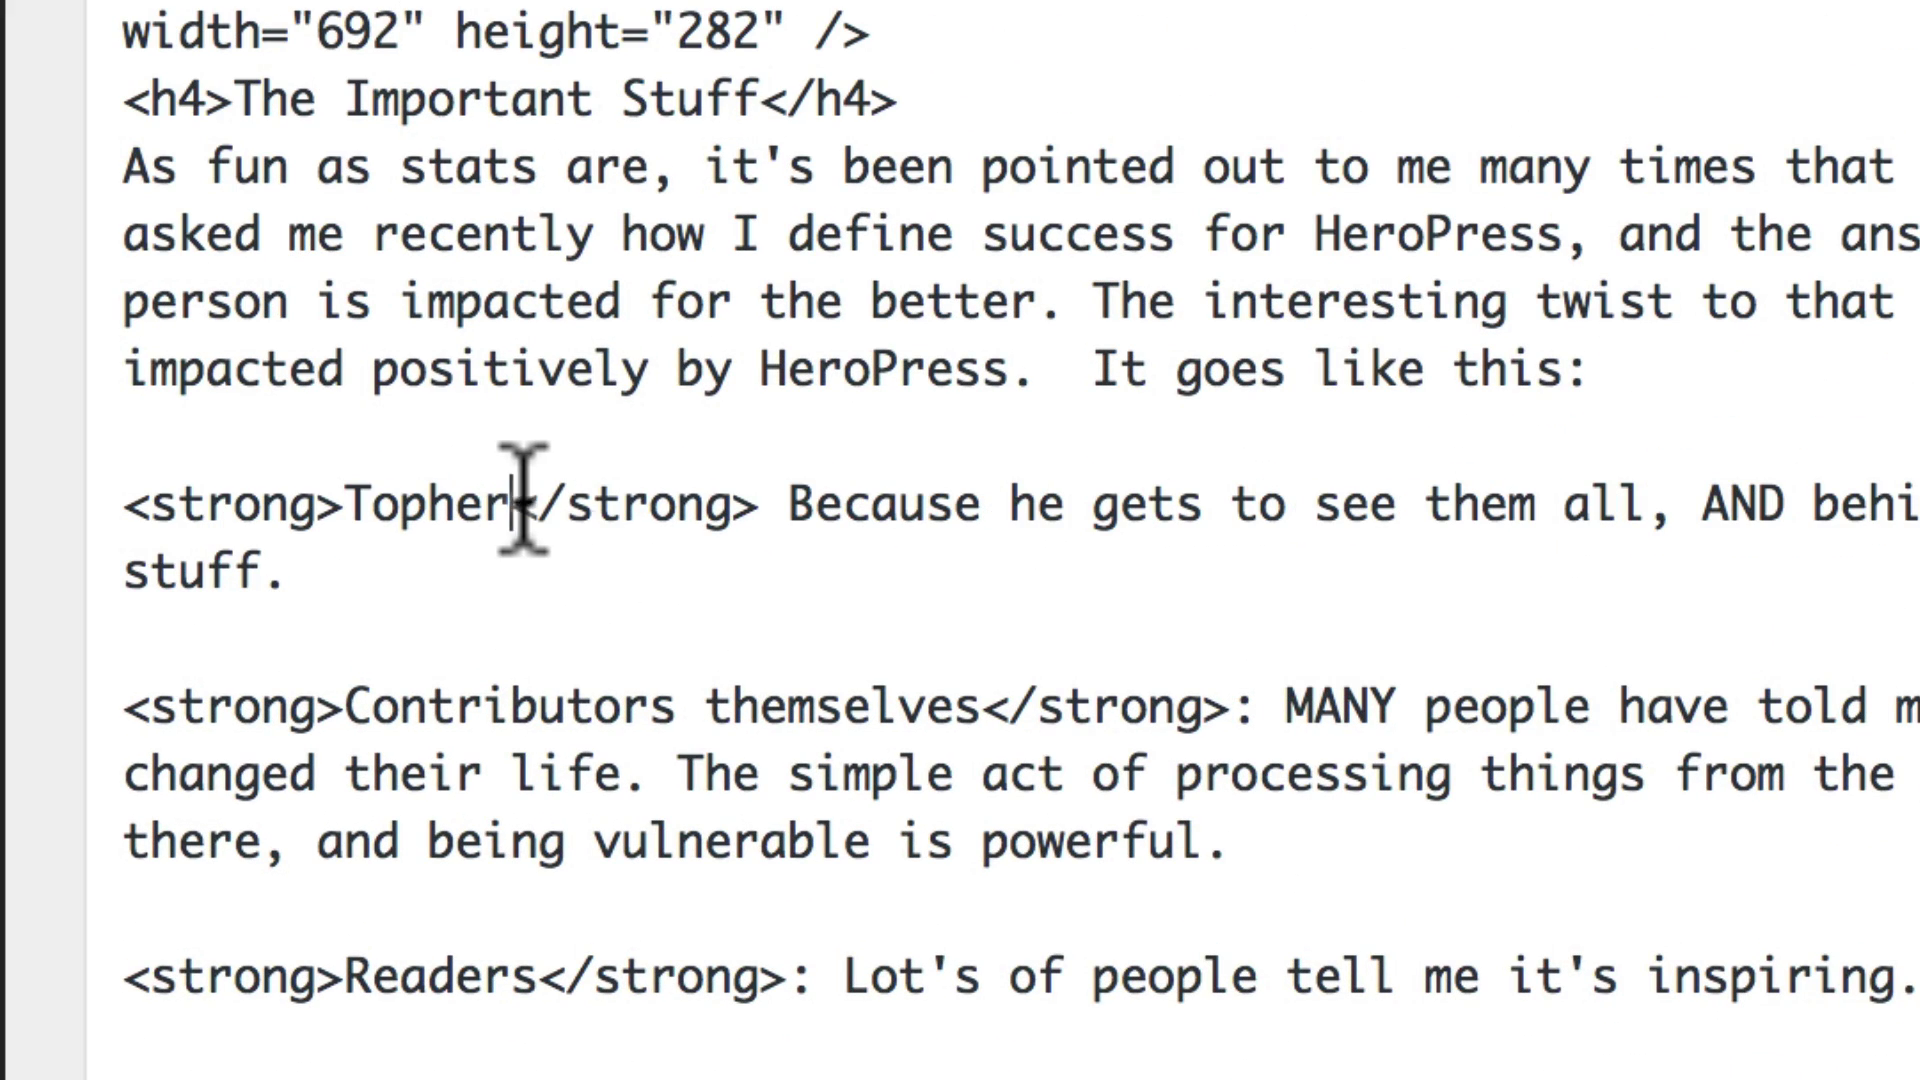
type(":")
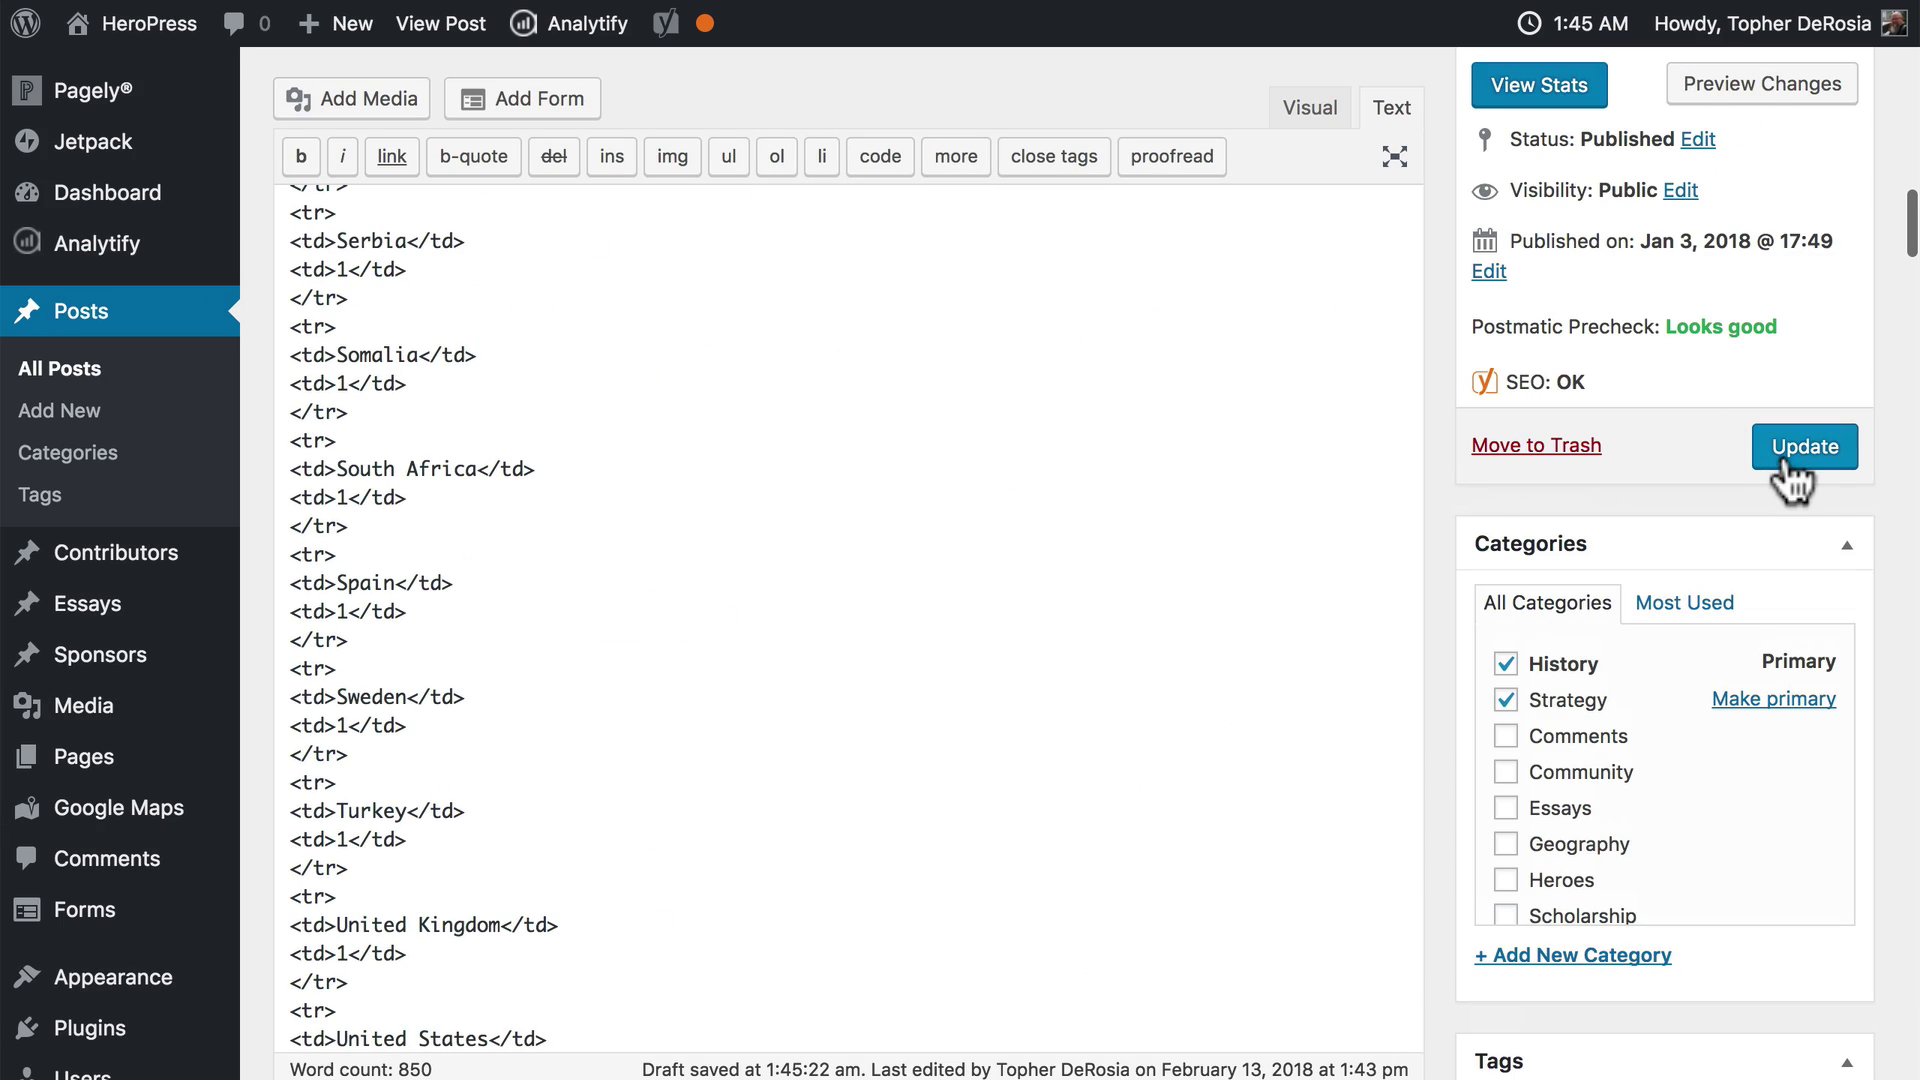
left_click(1785, 465)
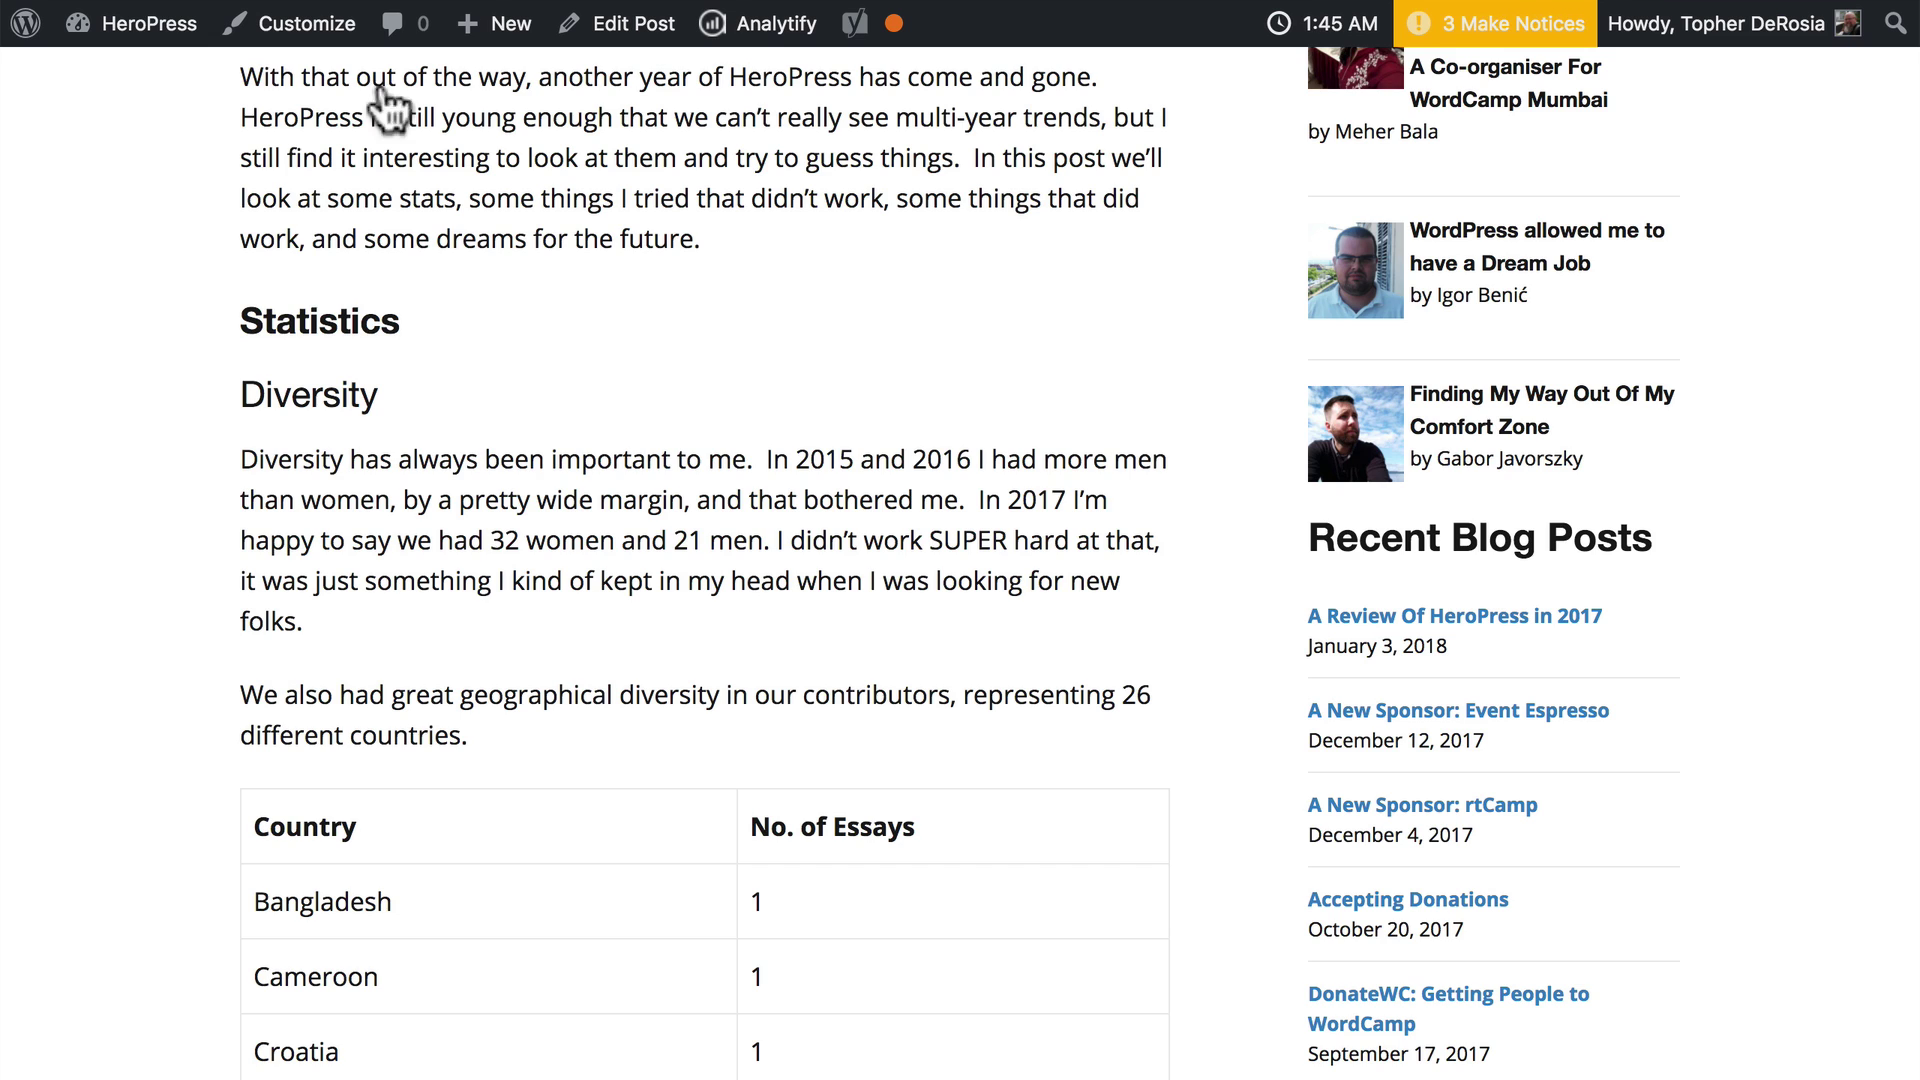
- Scroll to The Important Stuff on the live post and reload to see the bold 'Topher:'
scroll(570, 590, "down", 15)
scroll(572, 595, "down", 12)
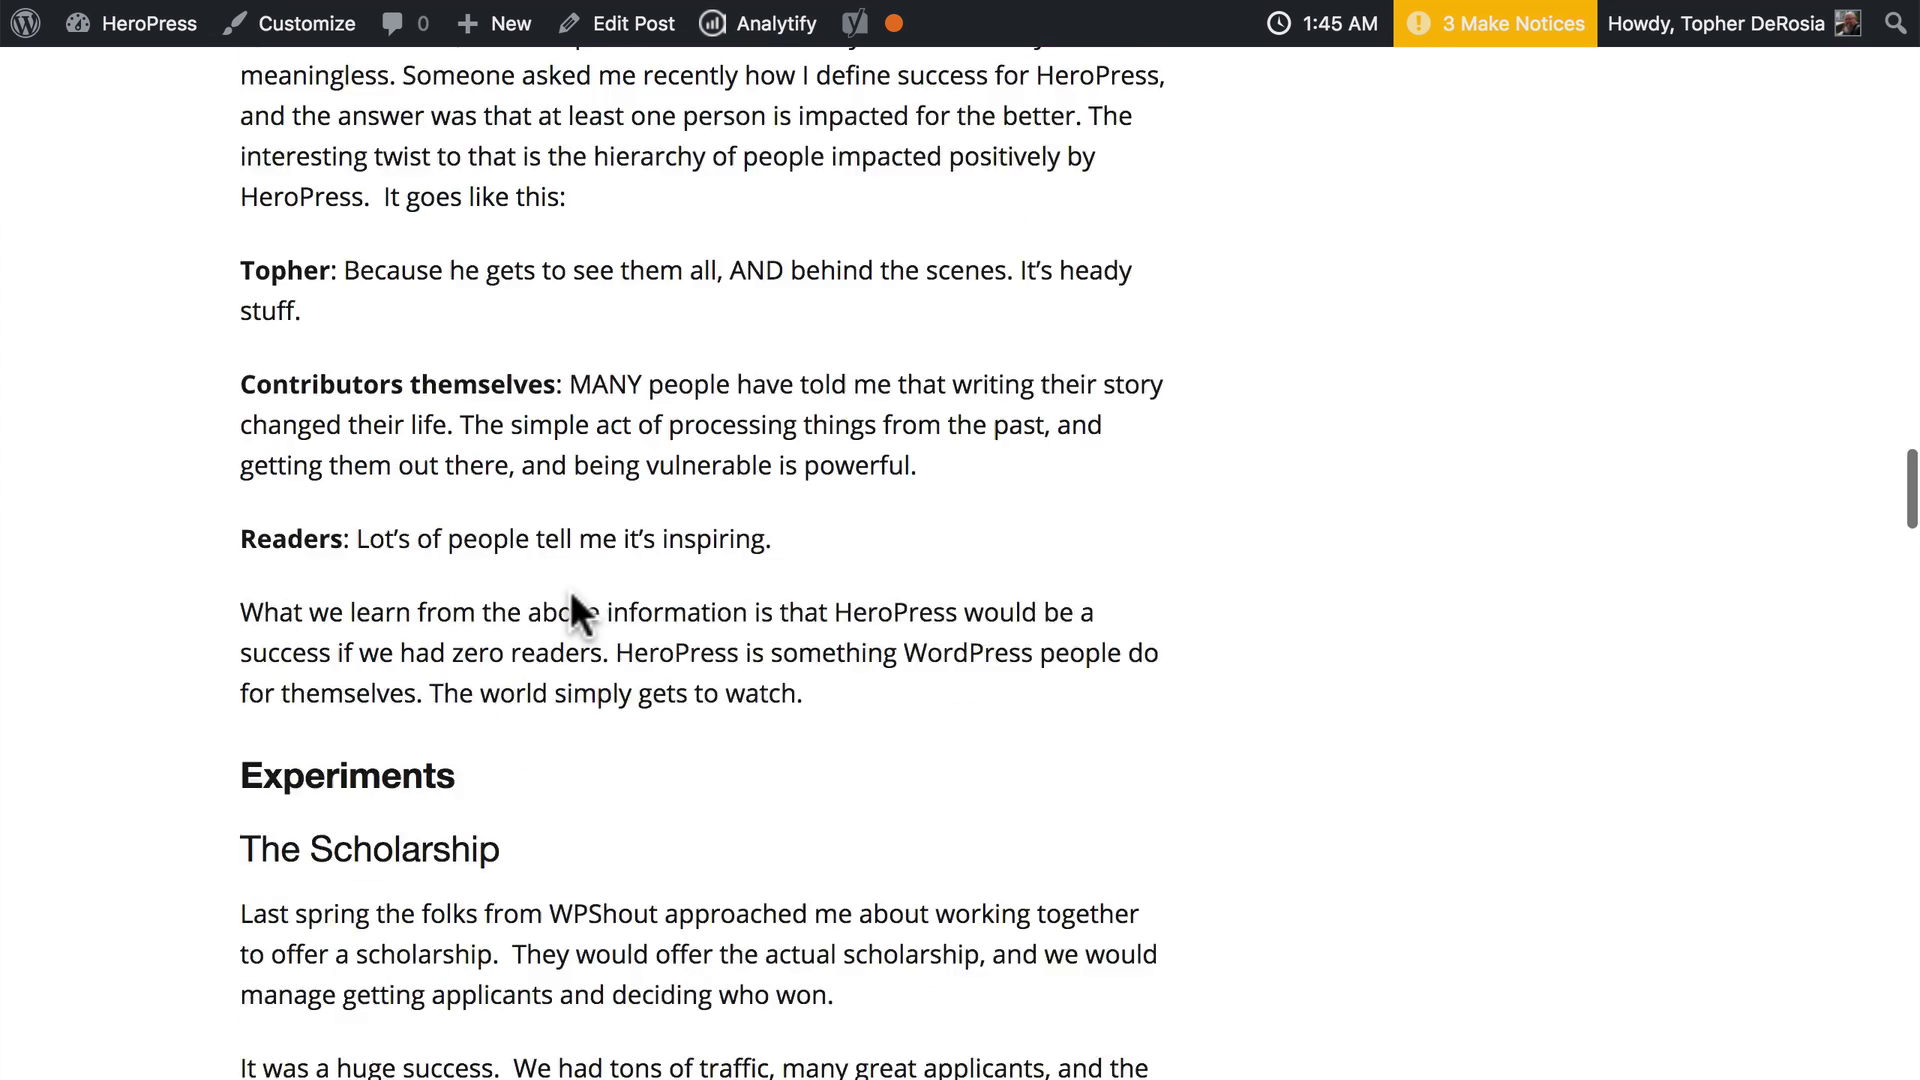
scroll(570, 590, "up", 2)
scroll(570, 590, "up", 4)
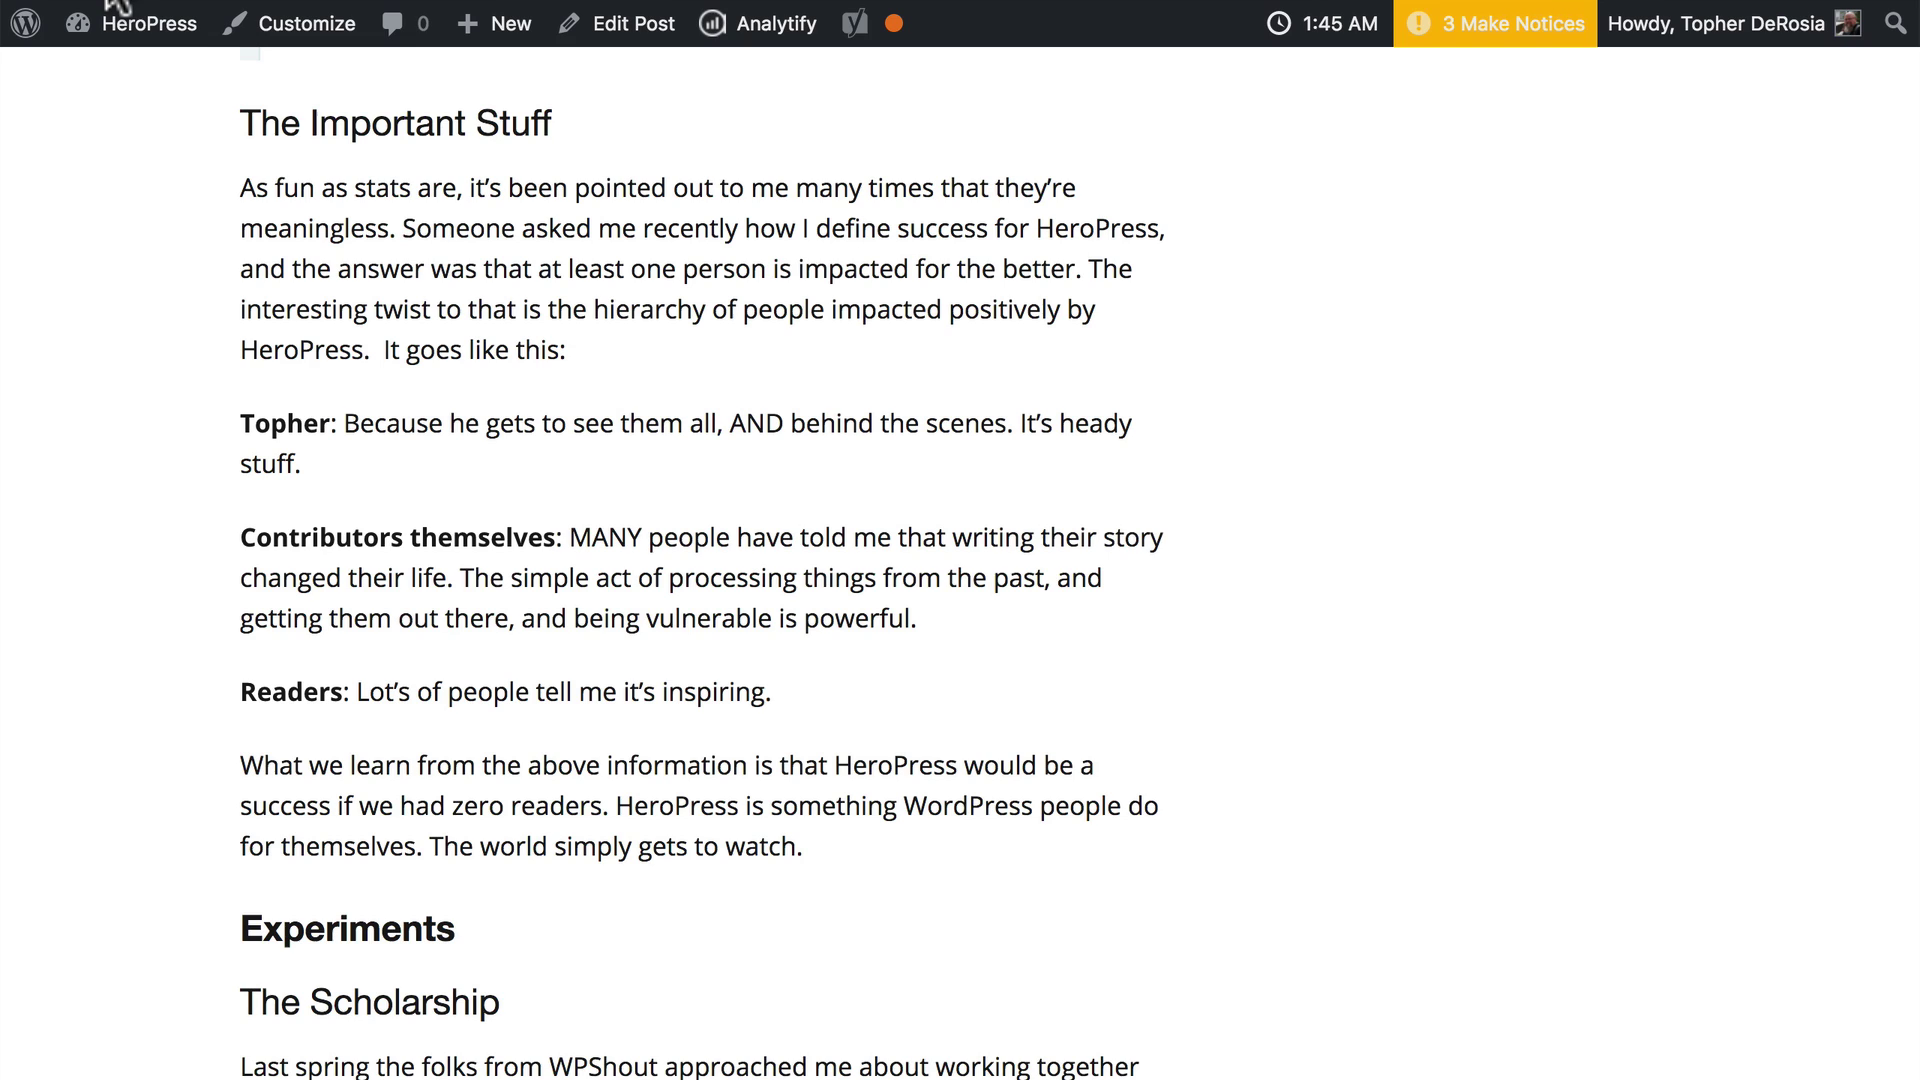
key("super+r")
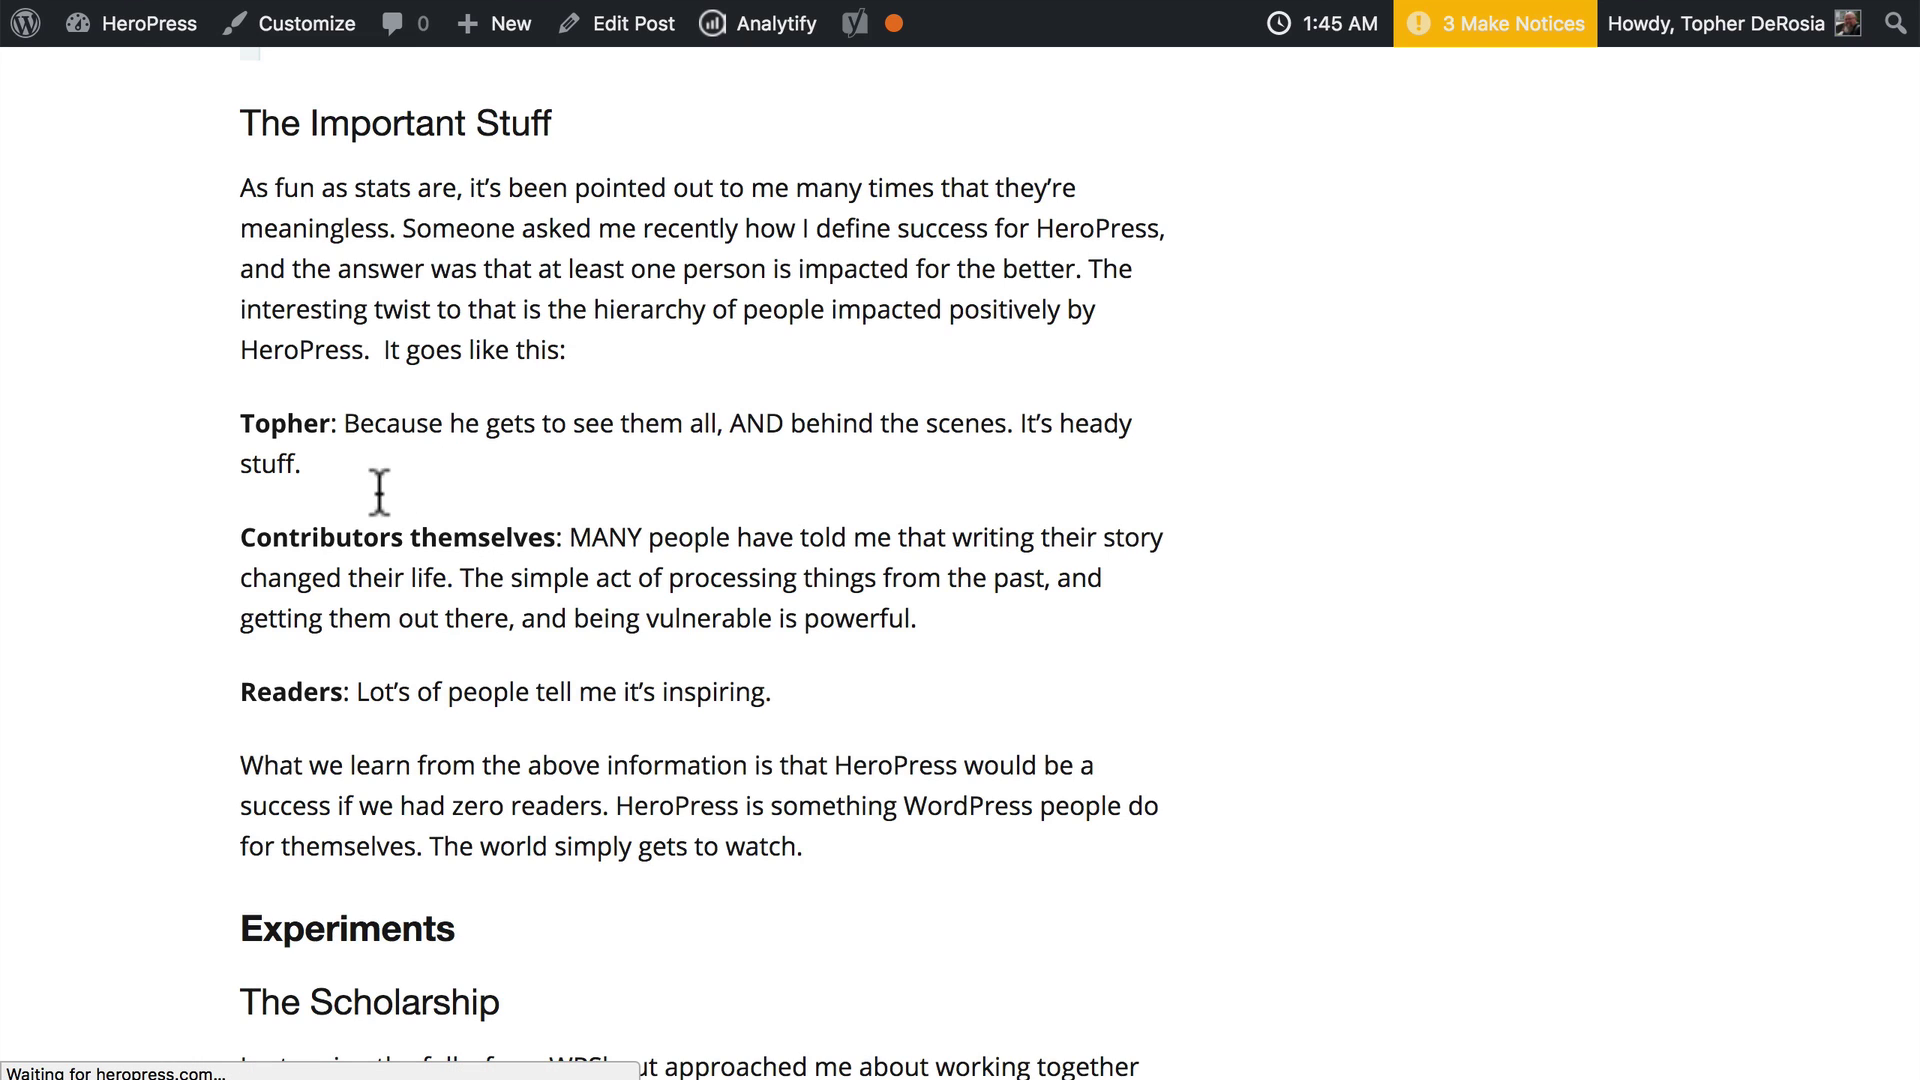